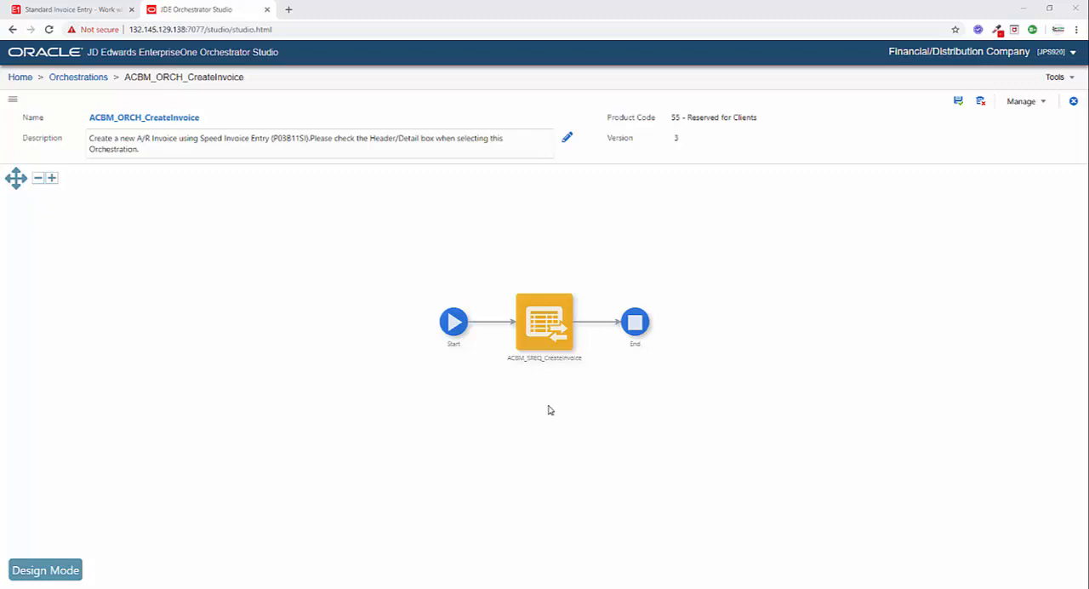
# - Open the ACBM_SREQ_CreateInvoice form request for editing and examine the inputs in its order of execution
pyautogui.click(546, 317)
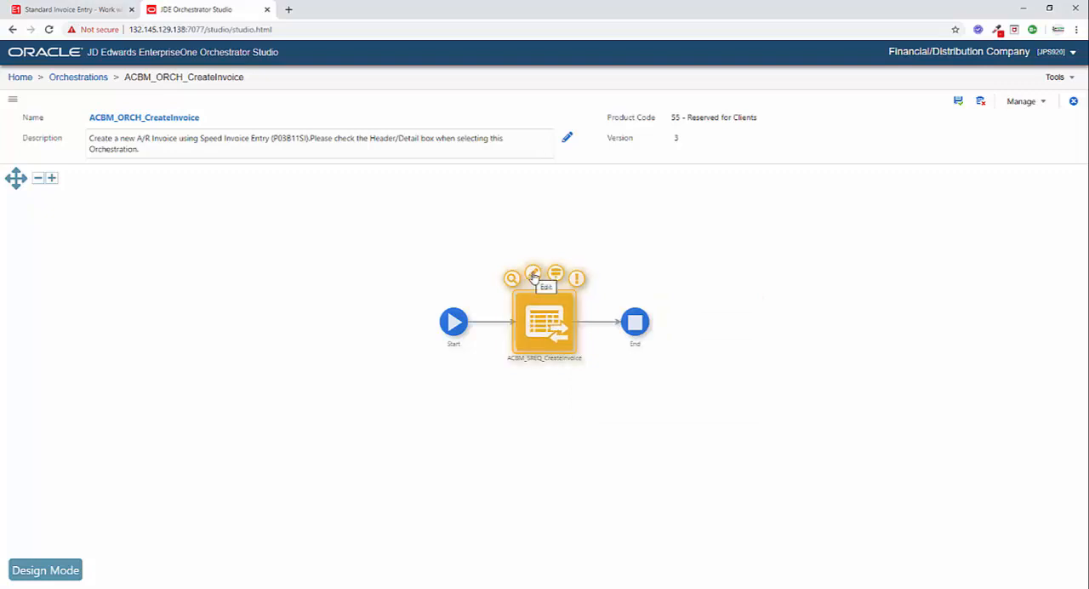
pyautogui.click(533, 276)
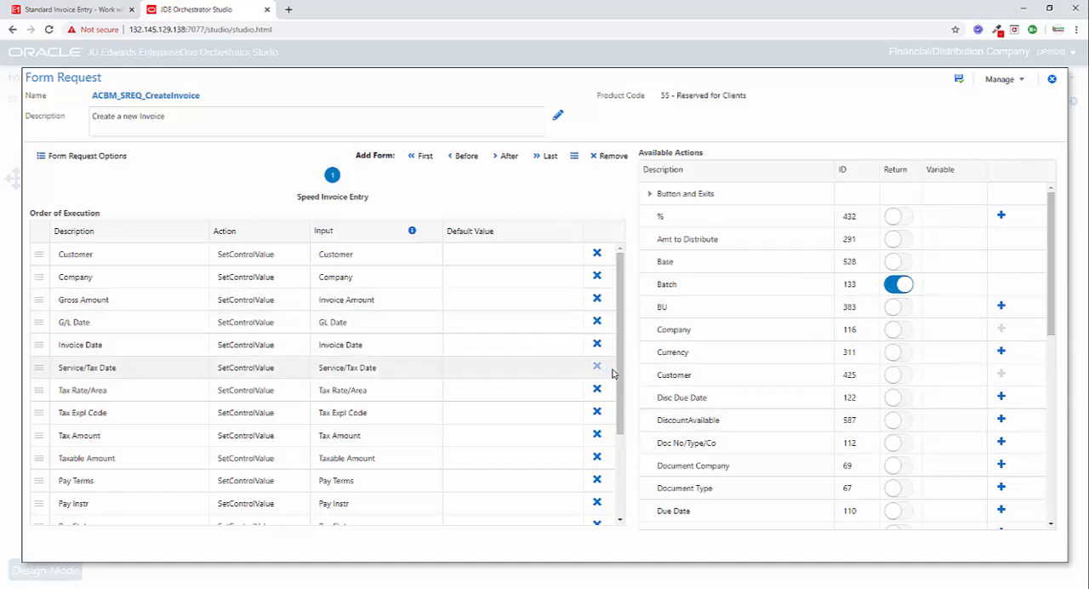
pyautogui.scroll(-1, 357, 431)
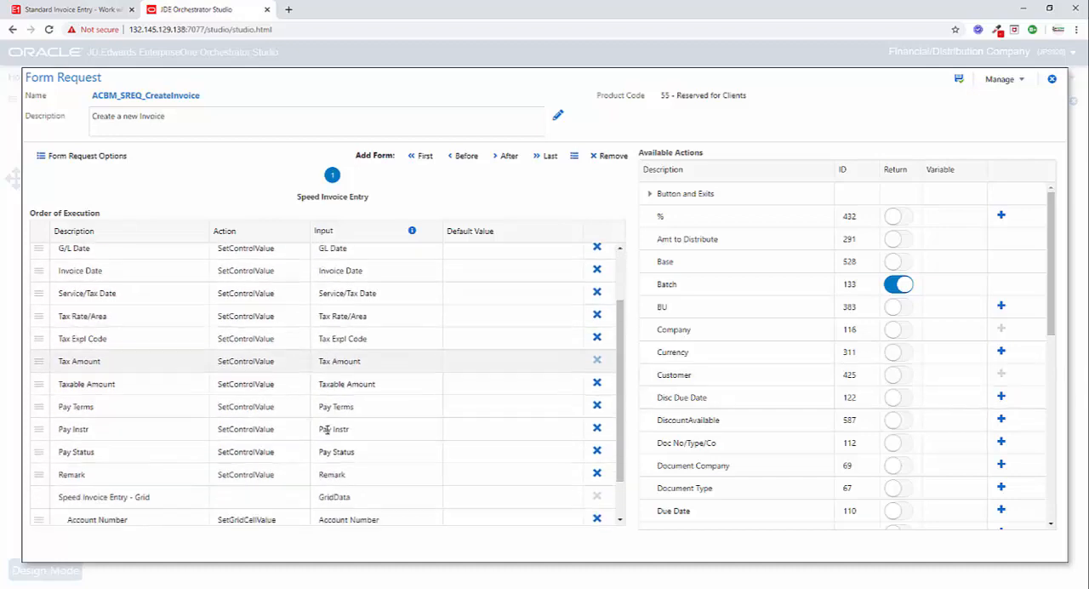
pyautogui.scroll(-1, 326, 429)
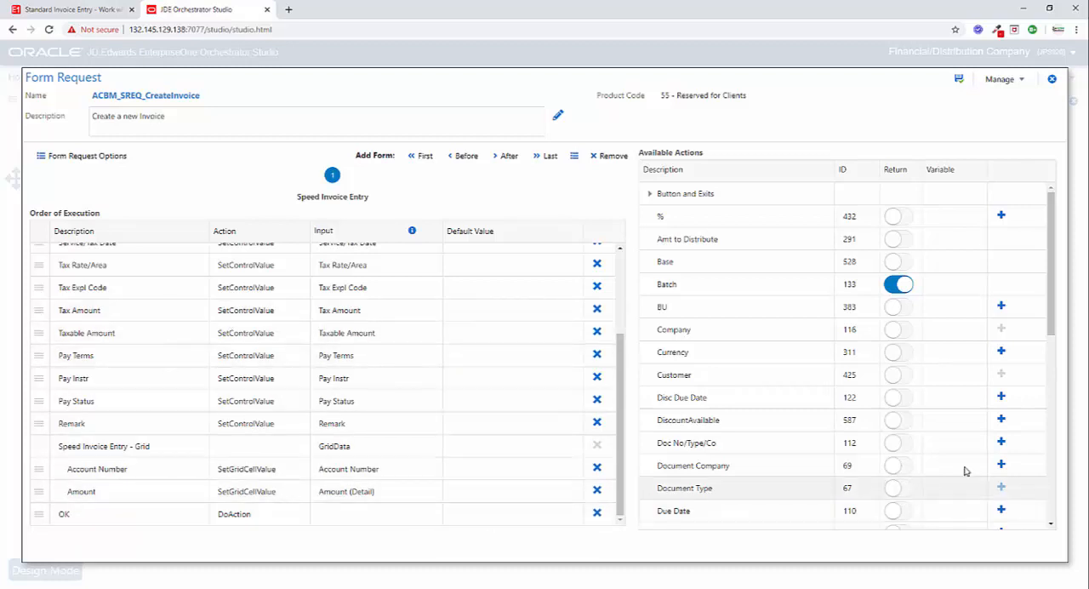
# - Examine the form request's available actions, including the Speed Invoice Entry grid fields and return values, and close the form request
pyautogui.scroll(-5, 966, 471)
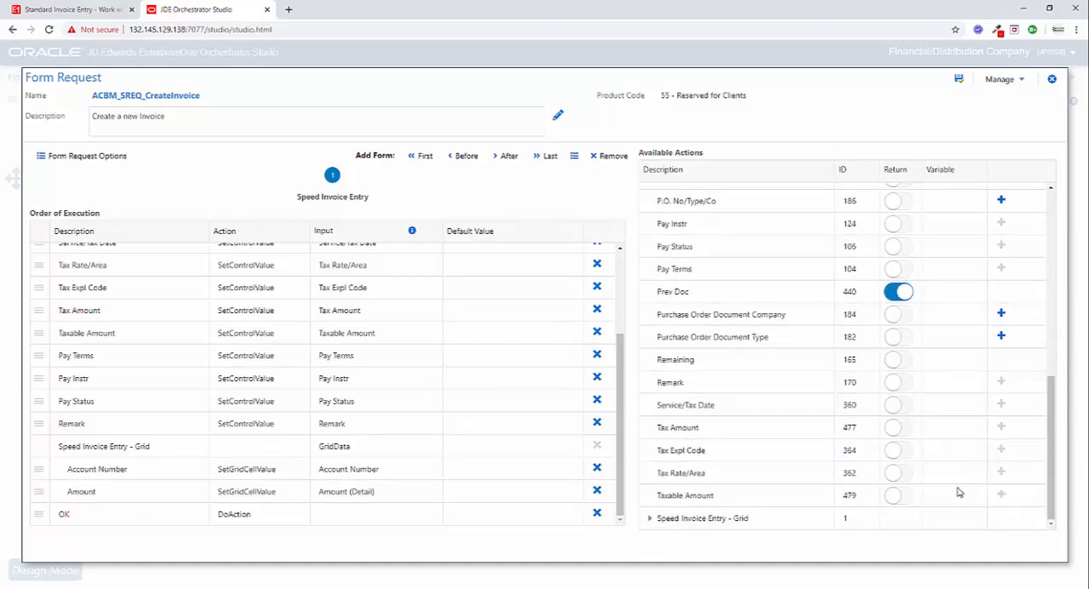
pyautogui.click(650, 517)
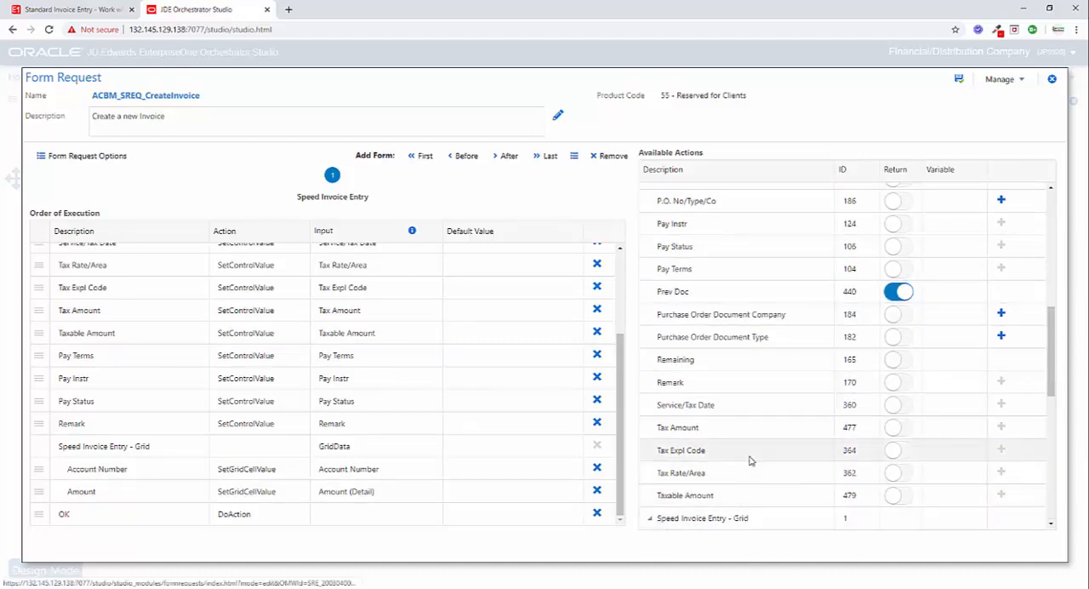
pyautogui.scroll(-4, 753, 458)
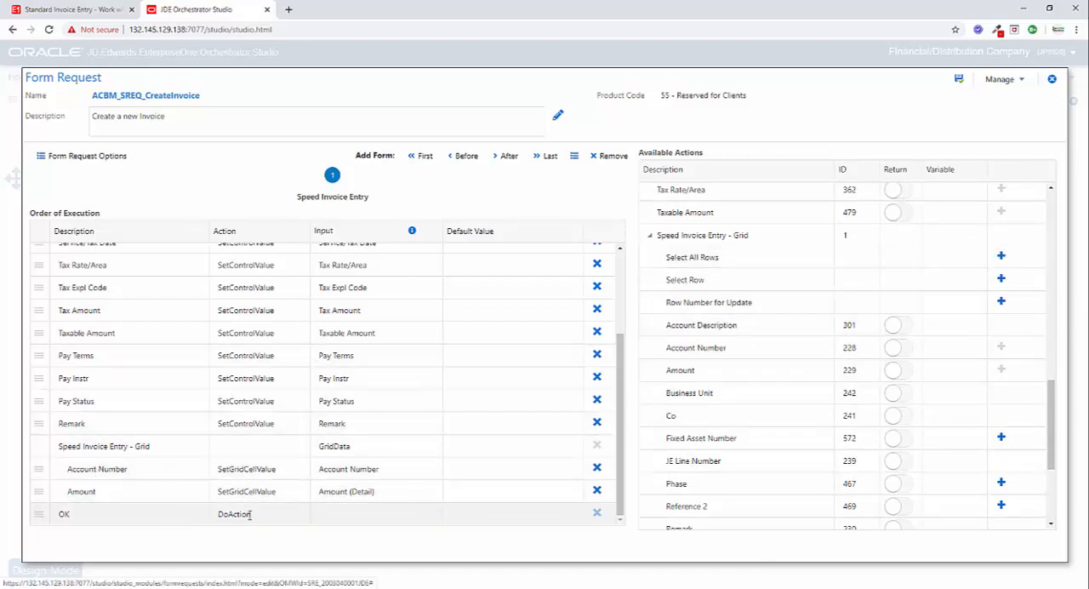
pyautogui.scroll(3, 783, 364)
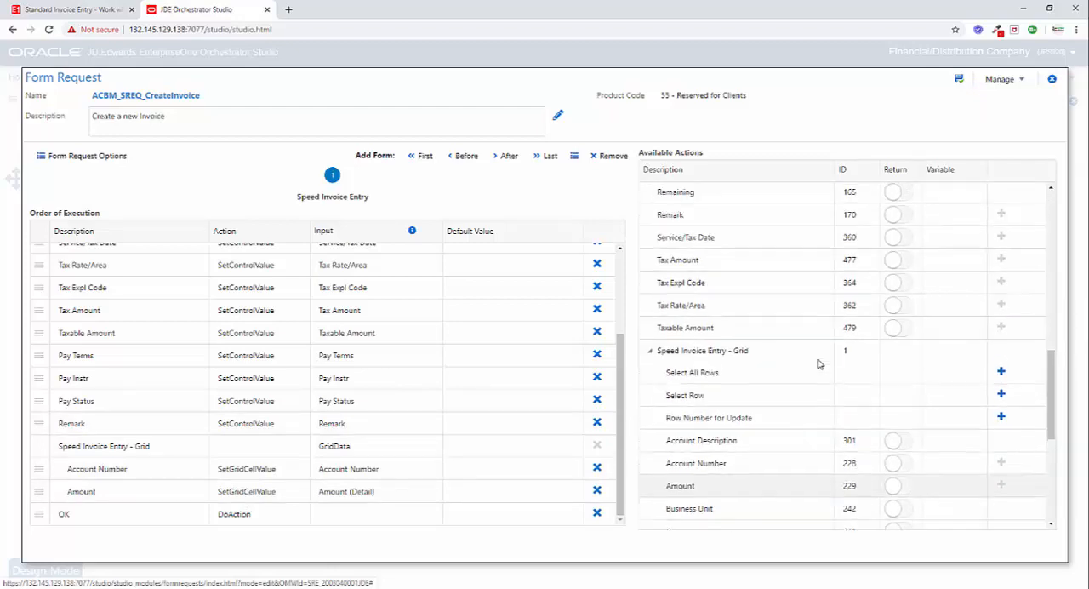
pyautogui.scroll(7, 818, 364)
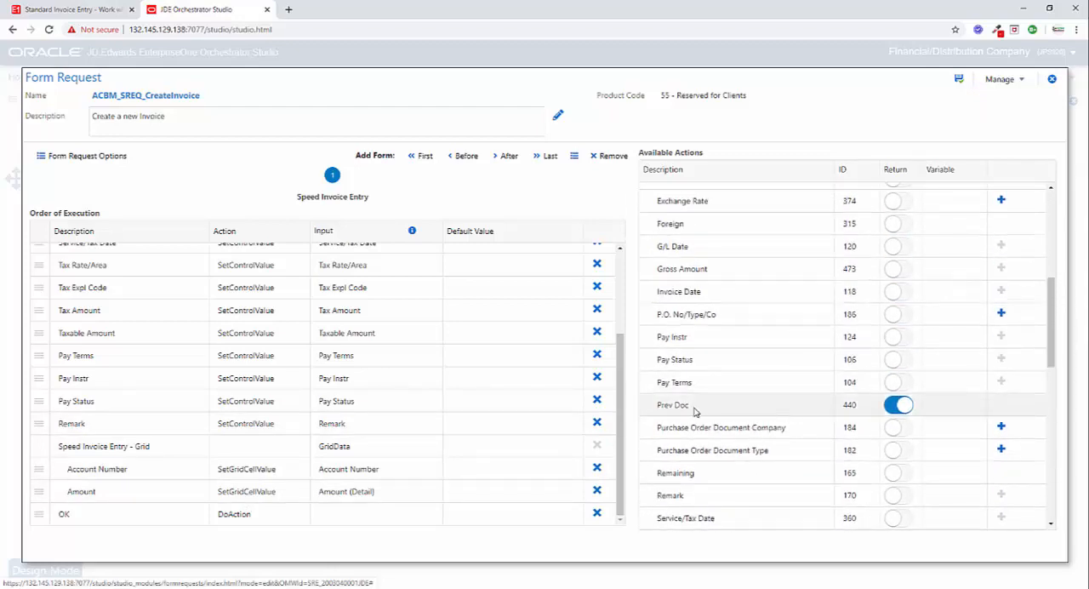
pyautogui.scroll(2, 732, 408)
pyautogui.scroll(-6, 737, 409)
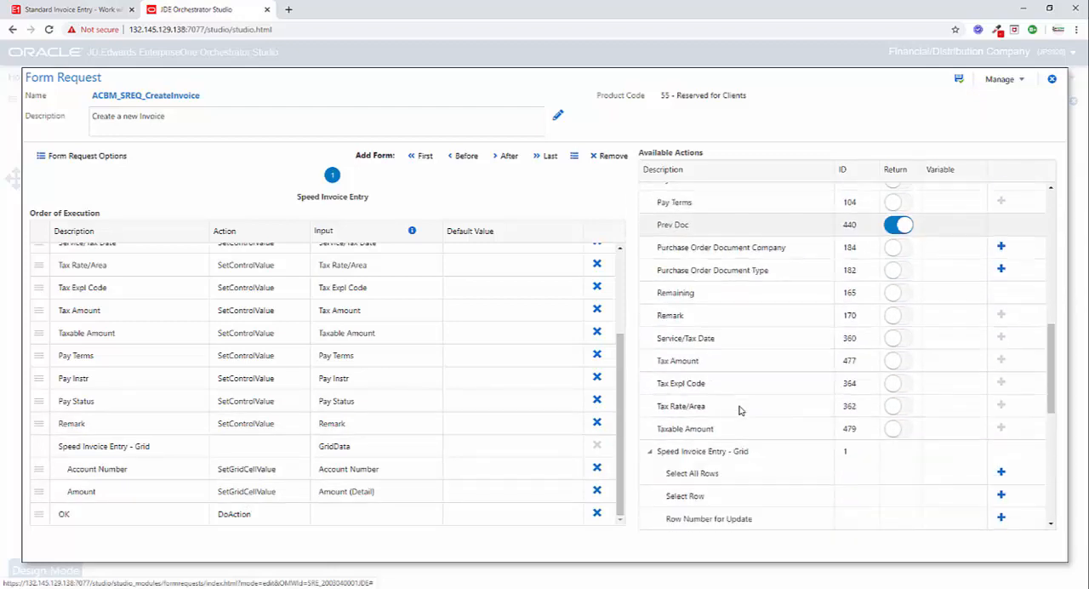
pyautogui.scroll(12, 744, 407)
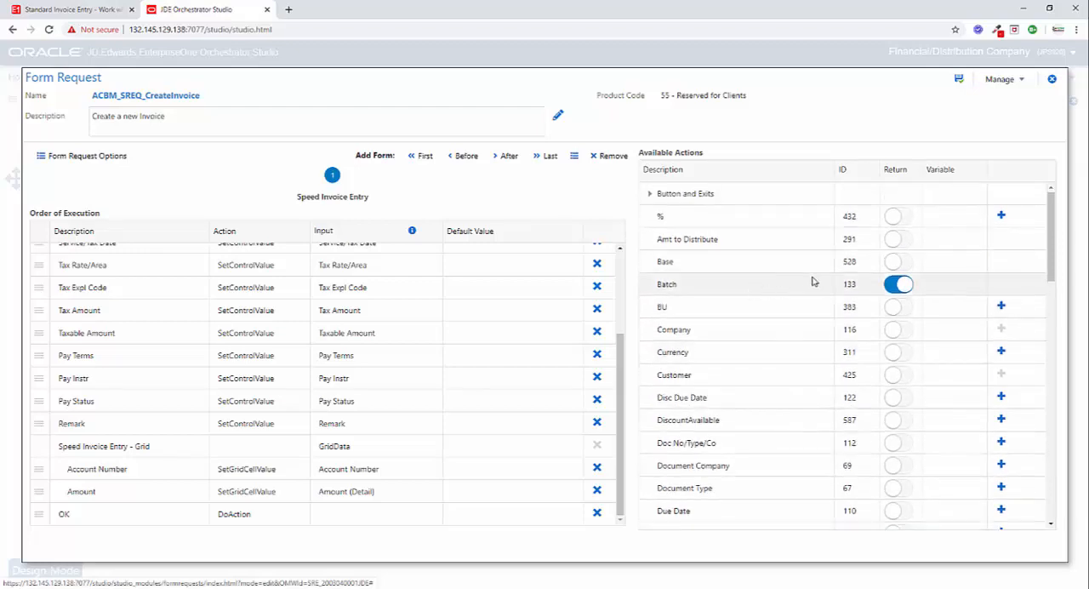
pyautogui.click(1056, 80)
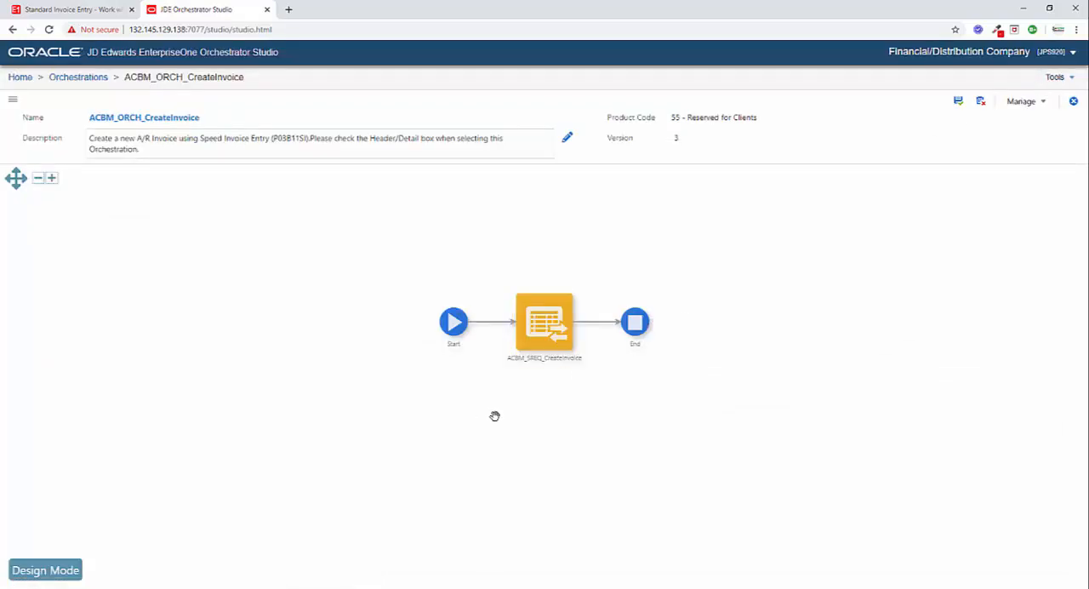
# - Switch to Excel, create a blank workbook and maximize its window
pyautogui.click(449, 587)
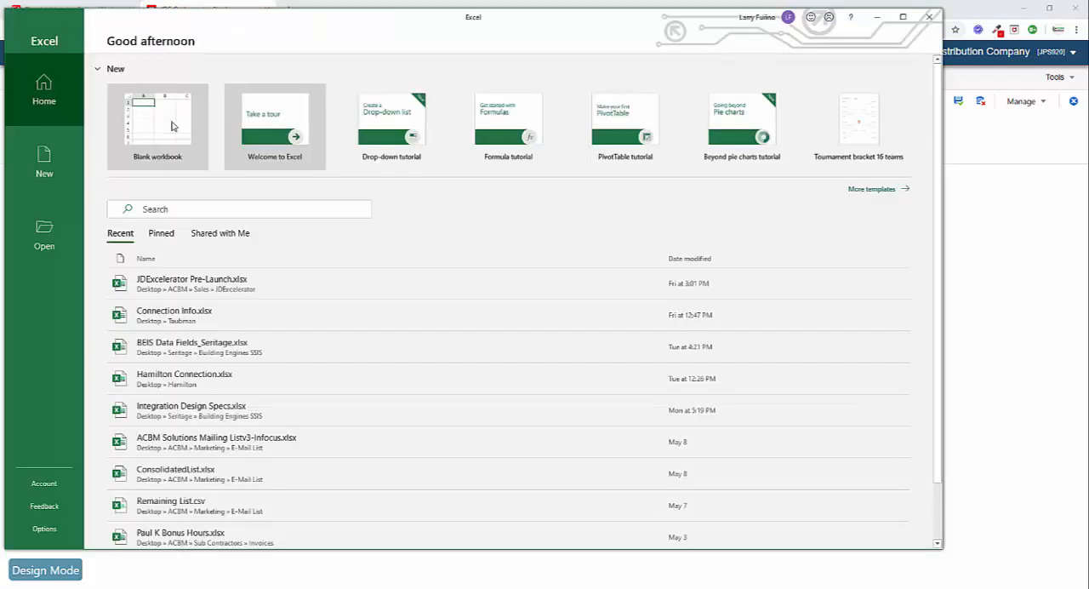
pyautogui.click(173, 126)
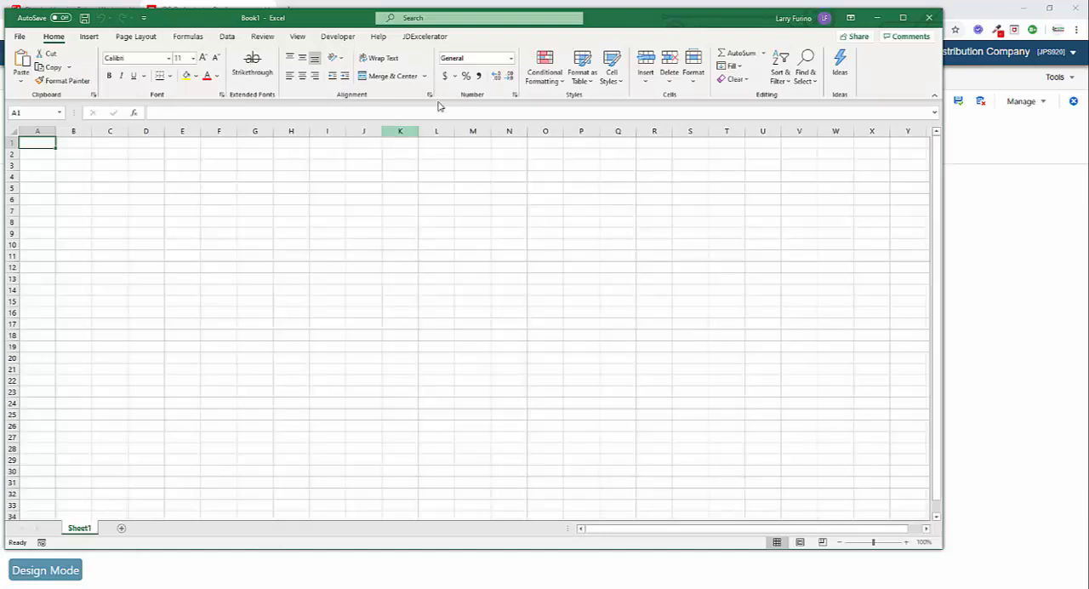
pyautogui.doubleClick(630, 25)
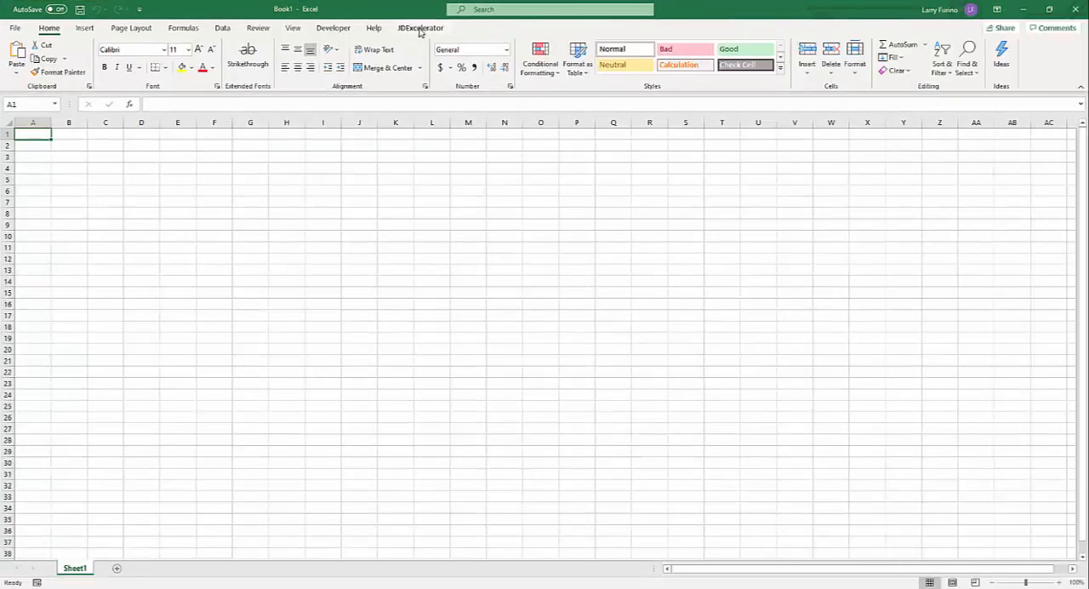
# - Create a JDExcelerator template in the worksheet for the ACBM_ORCH_CreateInvoice orchestration
pyautogui.click(420, 30)
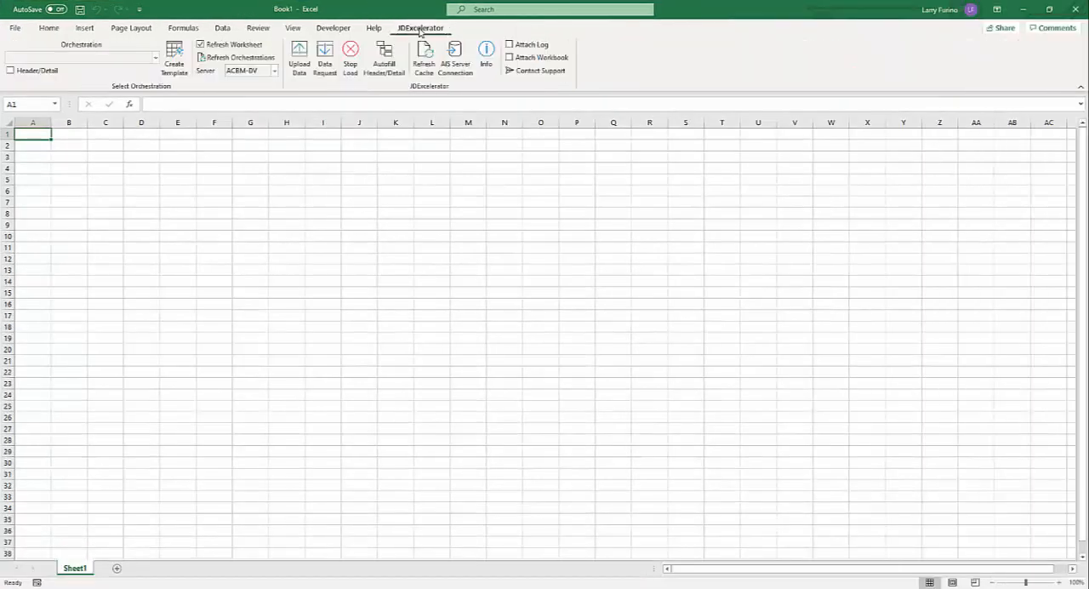
pyautogui.click(154, 58)
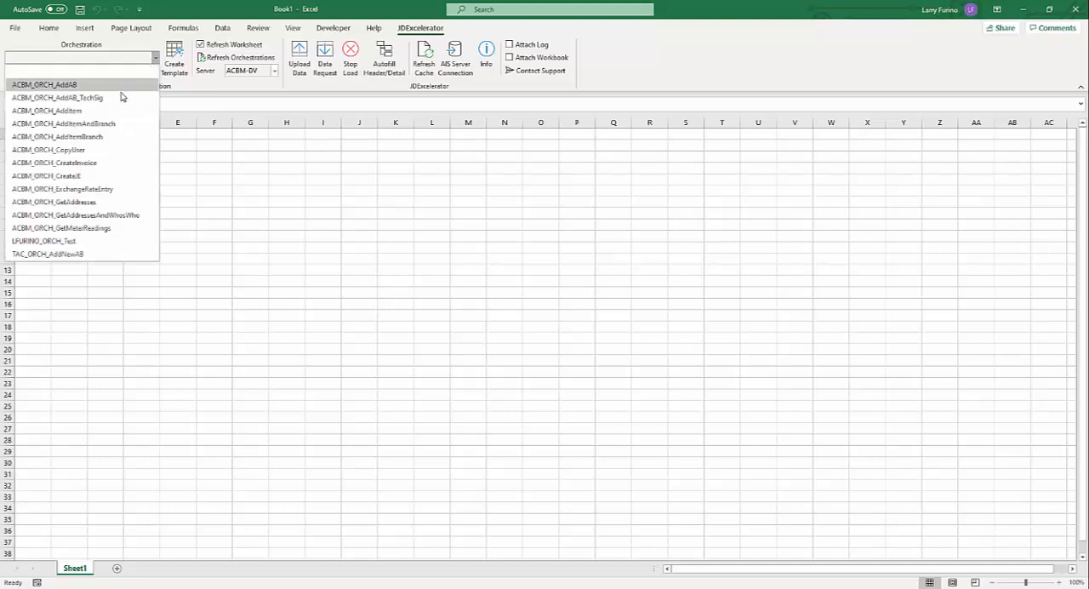
pyautogui.click(74, 167)
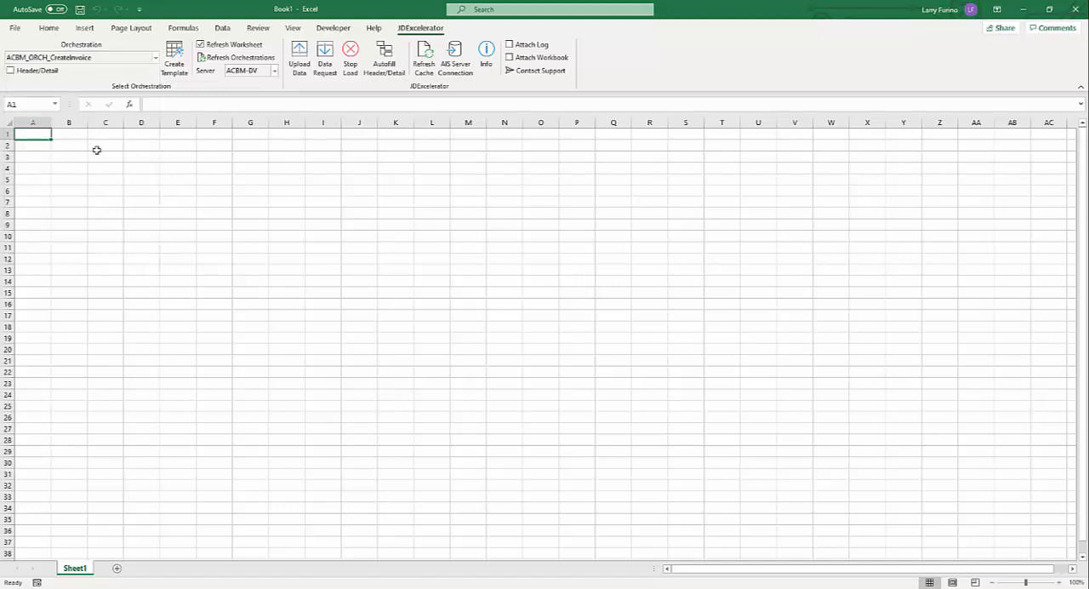
pyautogui.click(175, 57)
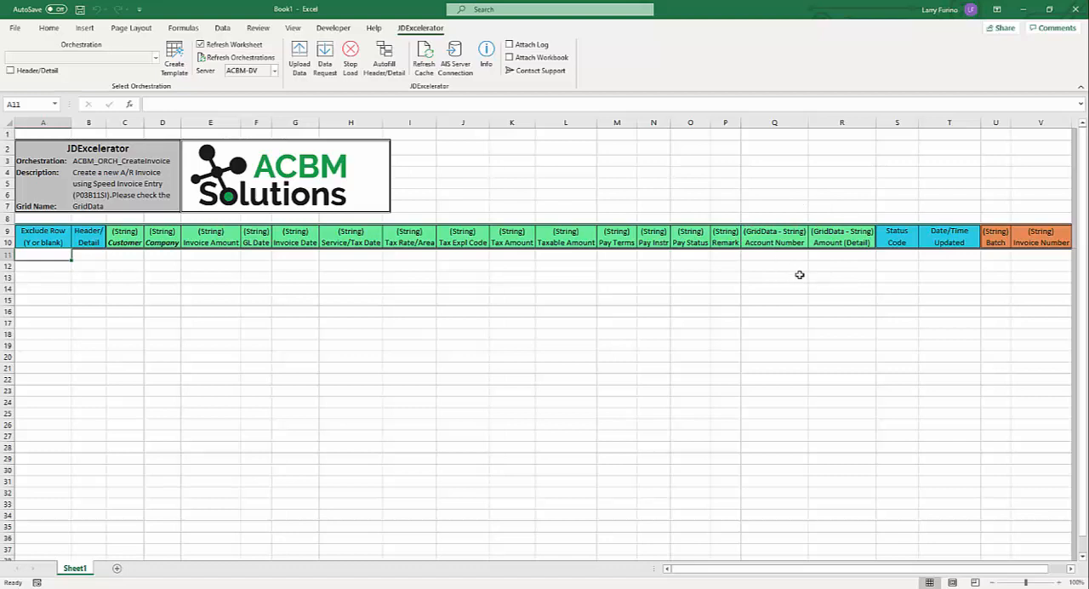
# - Fill row 11 with the customer number, company 200 and an invoice amount of 1000
pyautogui.click(118, 254)
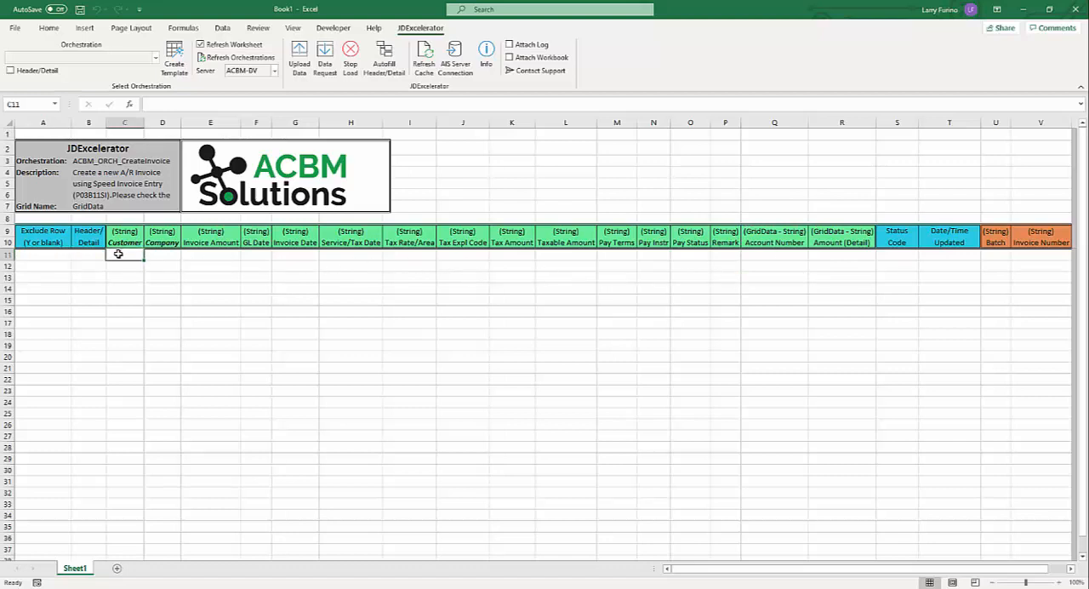
pyautogui.write('312')
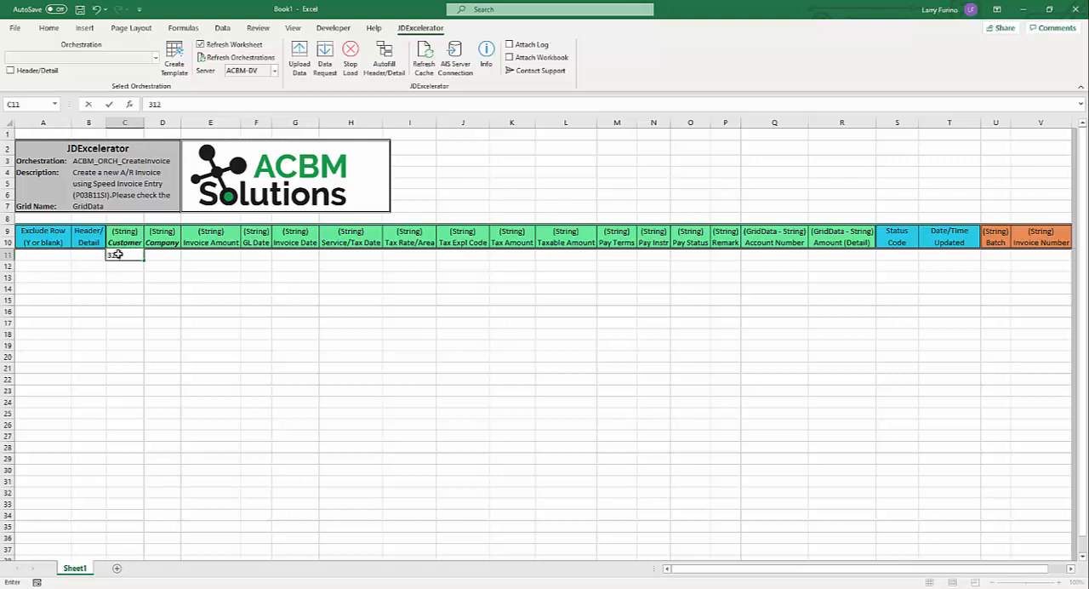
pyautogui.write('0')
pyautogui.press('Tab')
pyautogui.write('200')
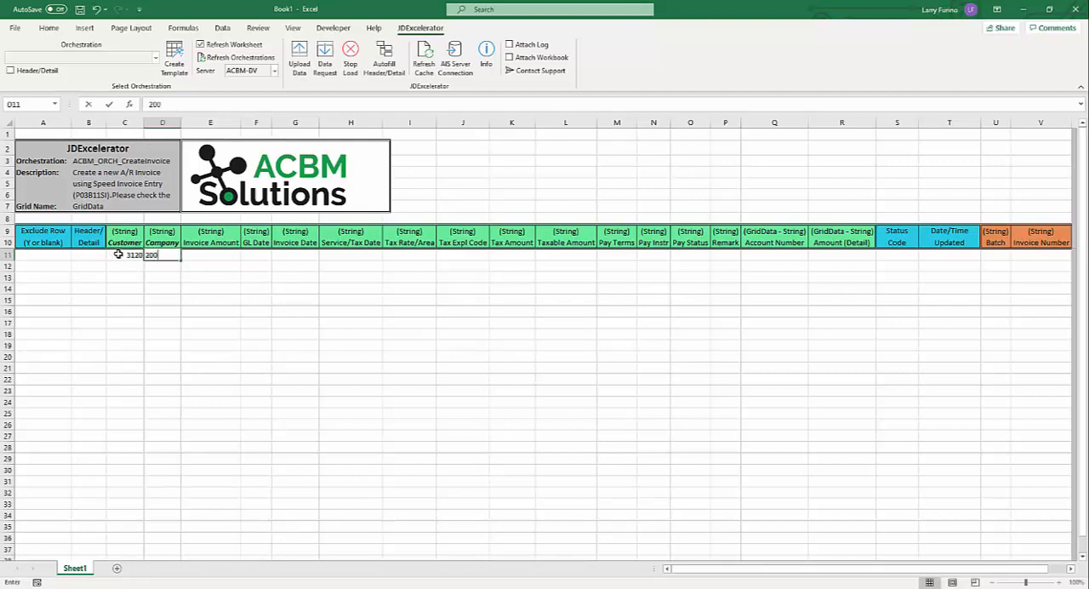
pyautogui.press('Tab')
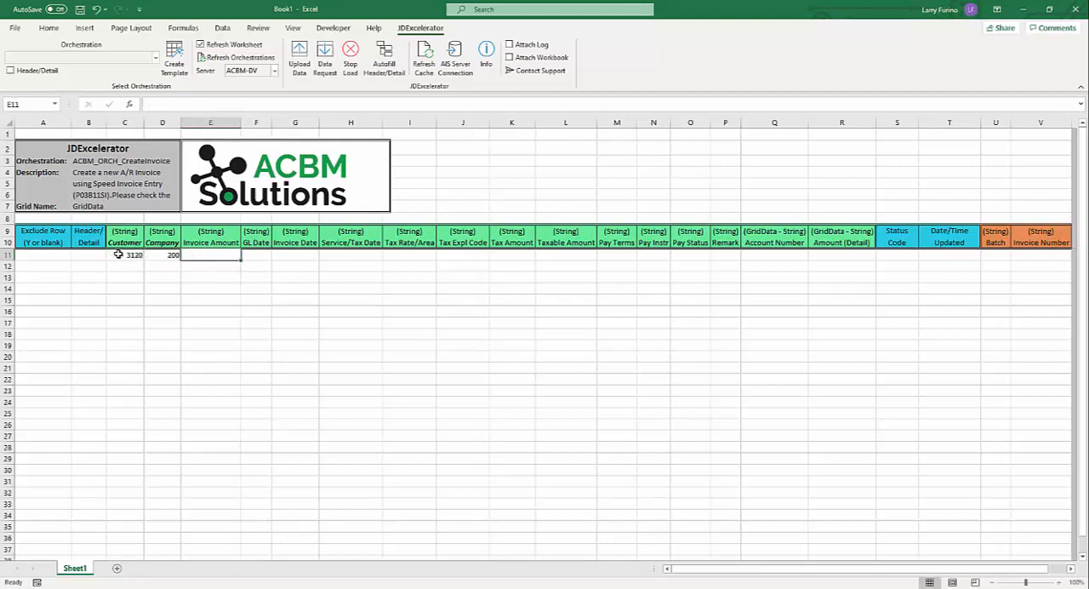
pyautogui.write('1000')
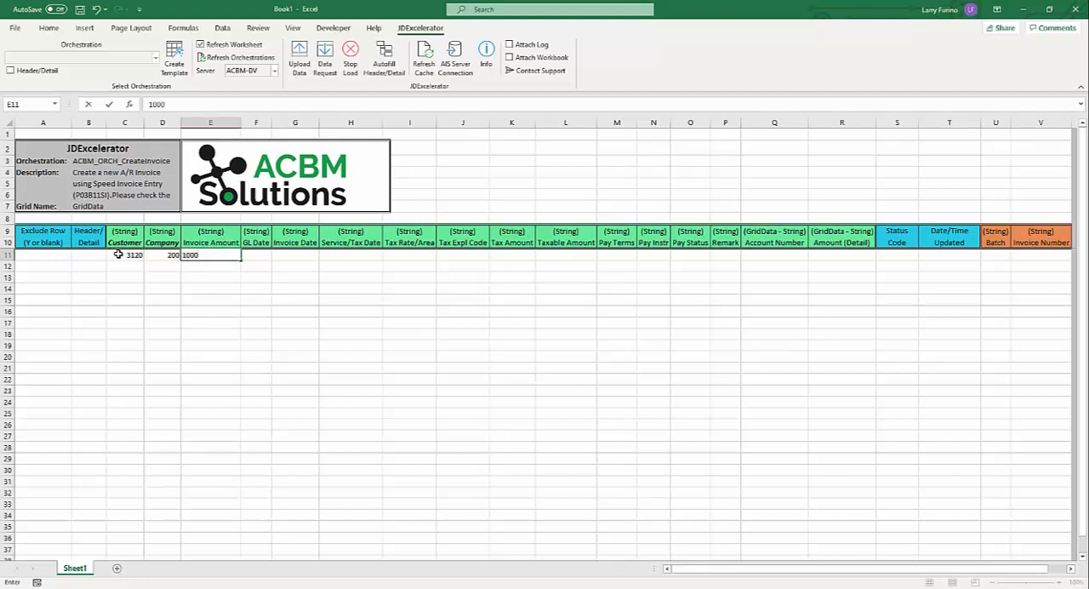
pyautogui.press('Tab')
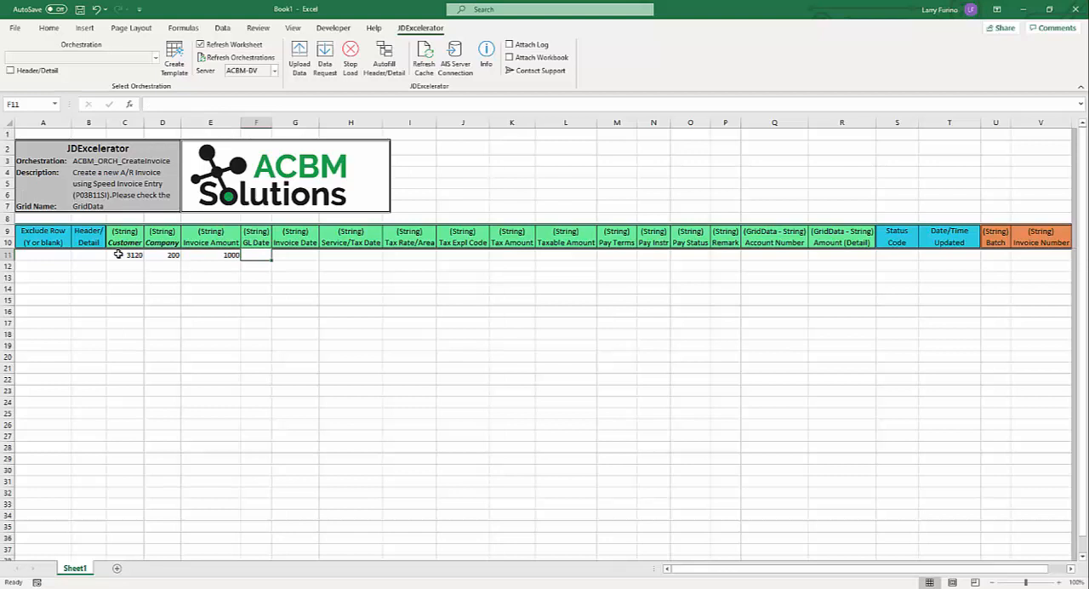
# - Set row 11's GL date to 5/18/2020 and its invoice date to 5/1/2020
pyautogui.write('5/18/2020')
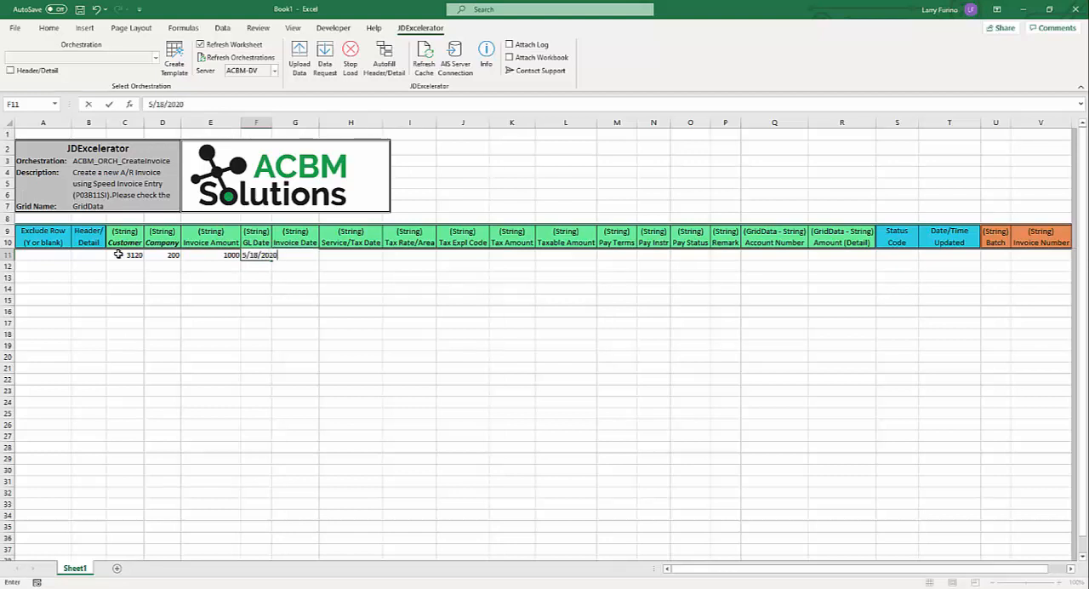
pyautogui.press('Tab')
pyautogui.write('5/')
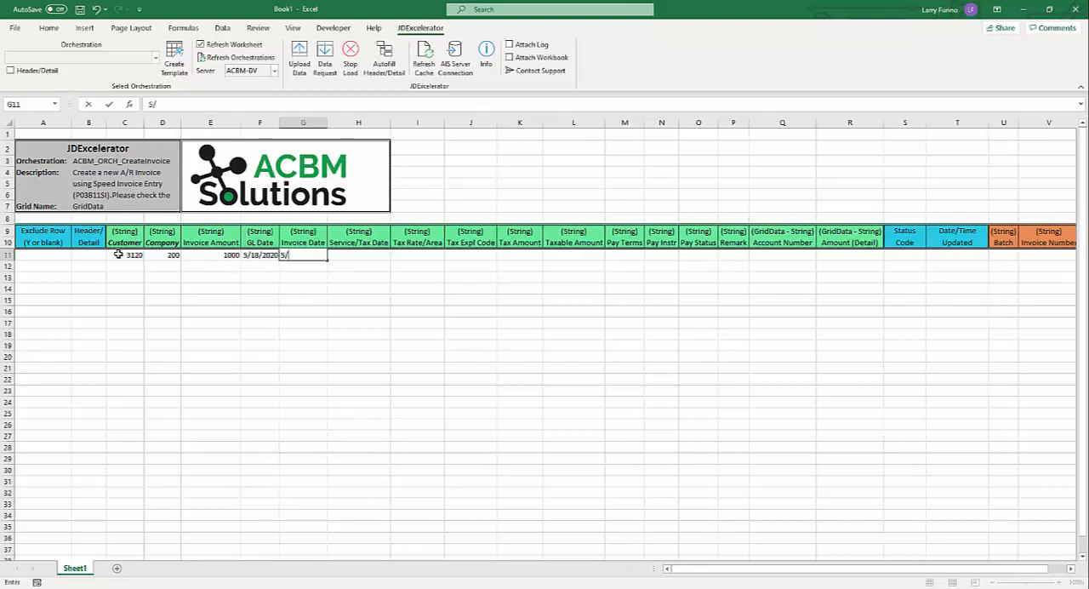
pyautogui.write('1/2020')
pyautogui.press('Tab')
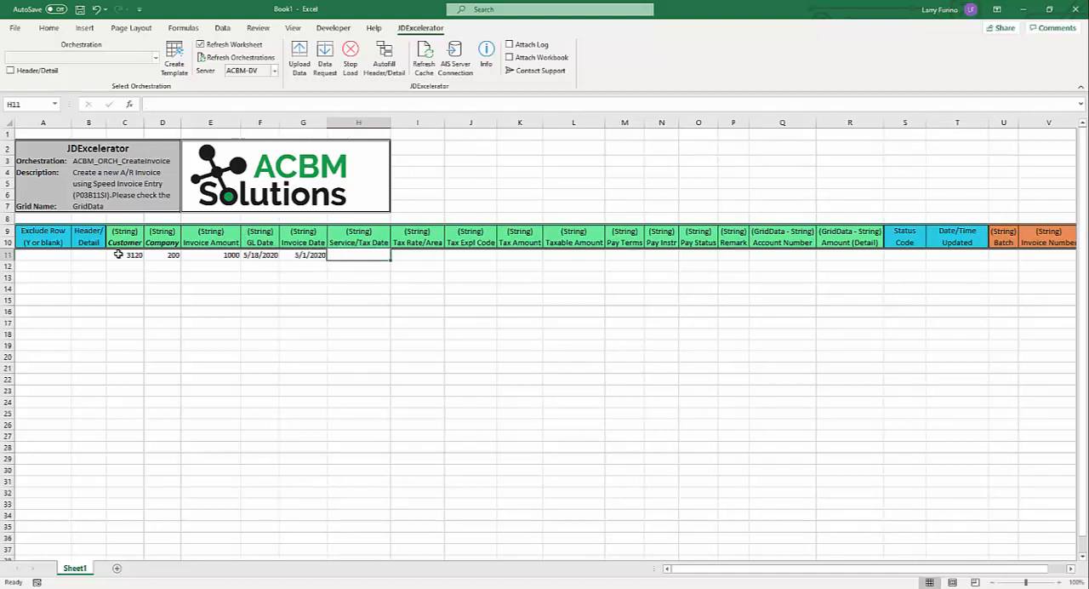
# - Fill row 11's detail columns with the account number and an amount of 500, leaving the service date through remark columns blank
pyautogui.press('Tab')
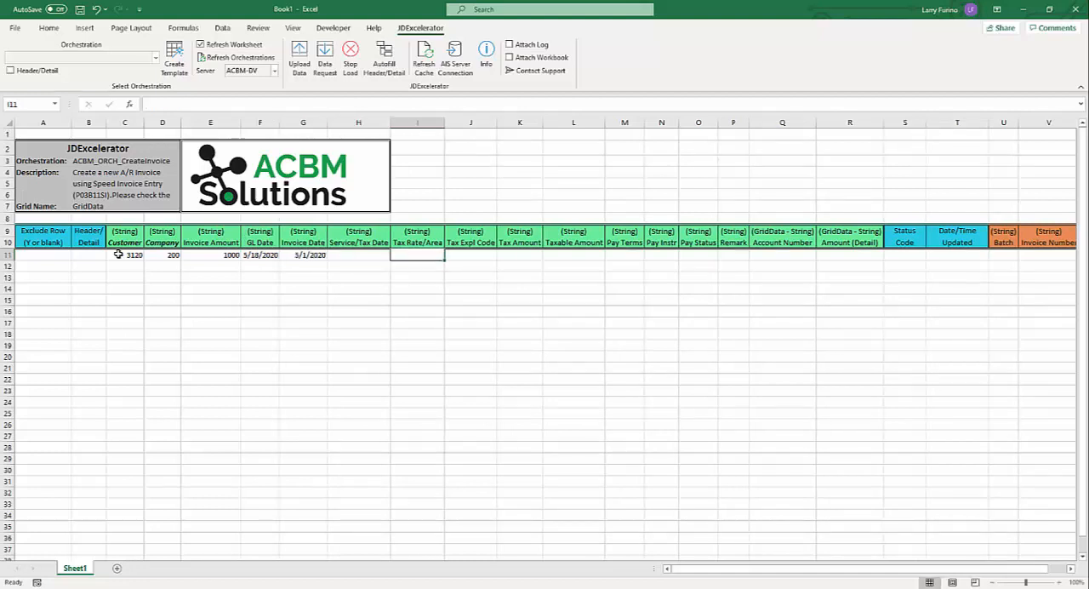
pyautogui.press('Tab')
pyautogui.press('Tab')
pyautogui.press('Tab')
pyautogui.press('Tab')
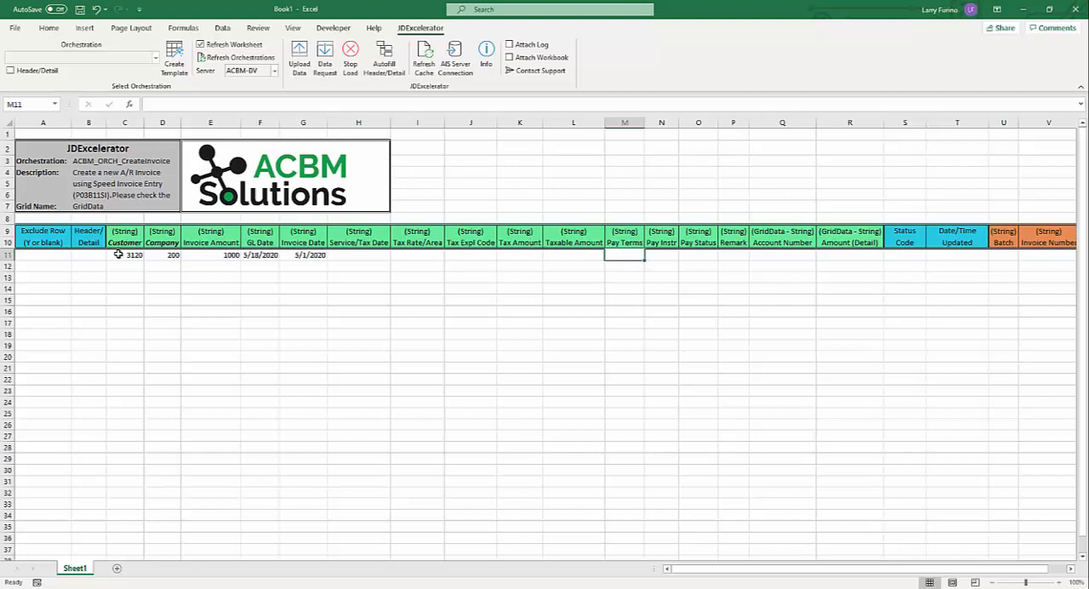
pyautogui.press('Tab')
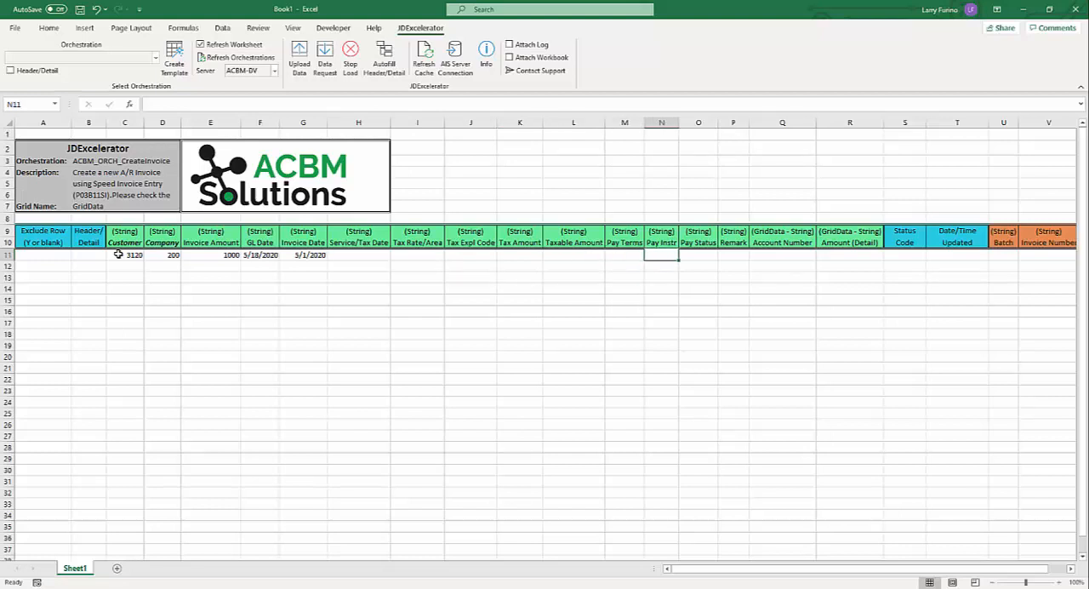
pyautogui.press('Tab')
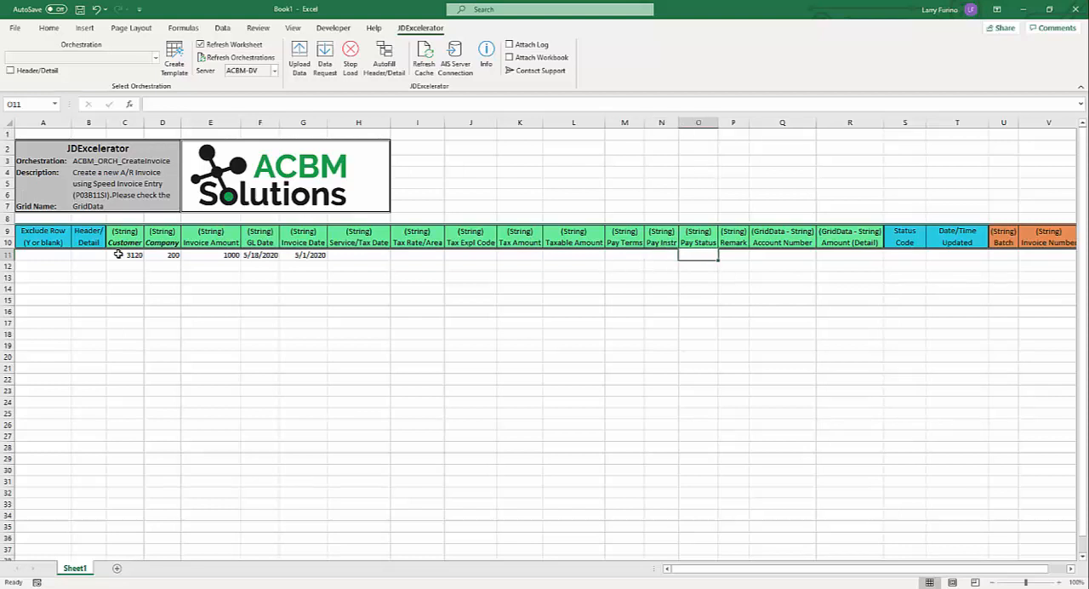
pyautogui.press('Tab')
pyautogui.press('Tab')
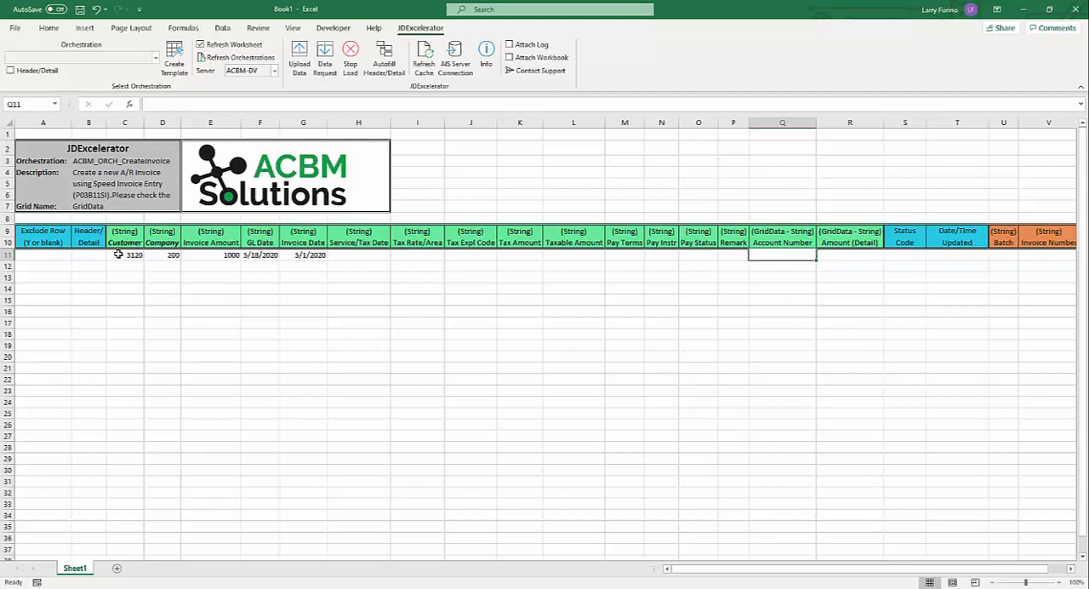
pyautogui.press('Return')
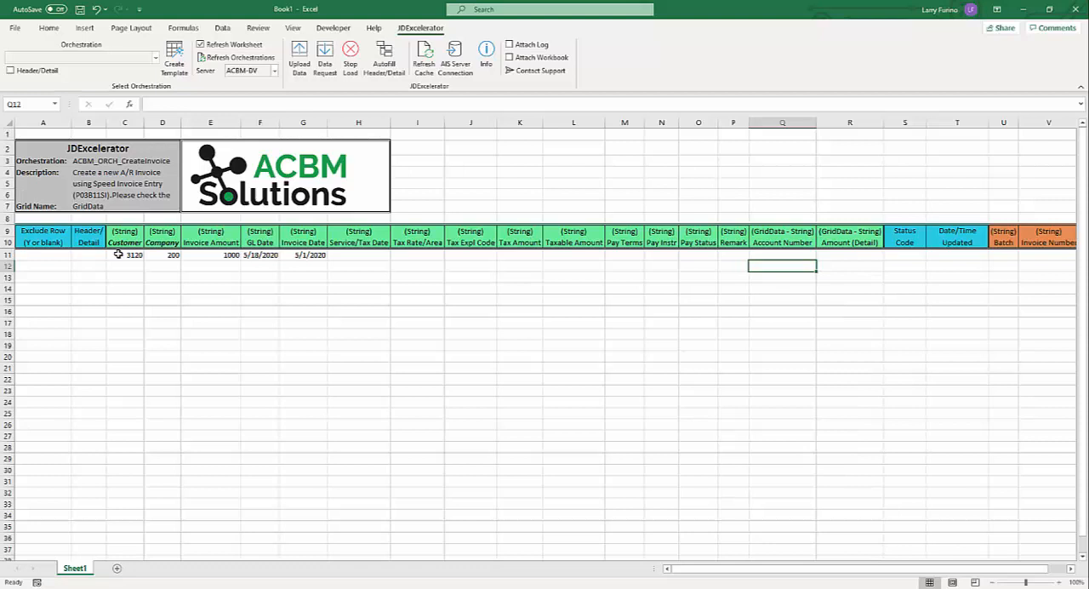
pyautogui.press('Up')
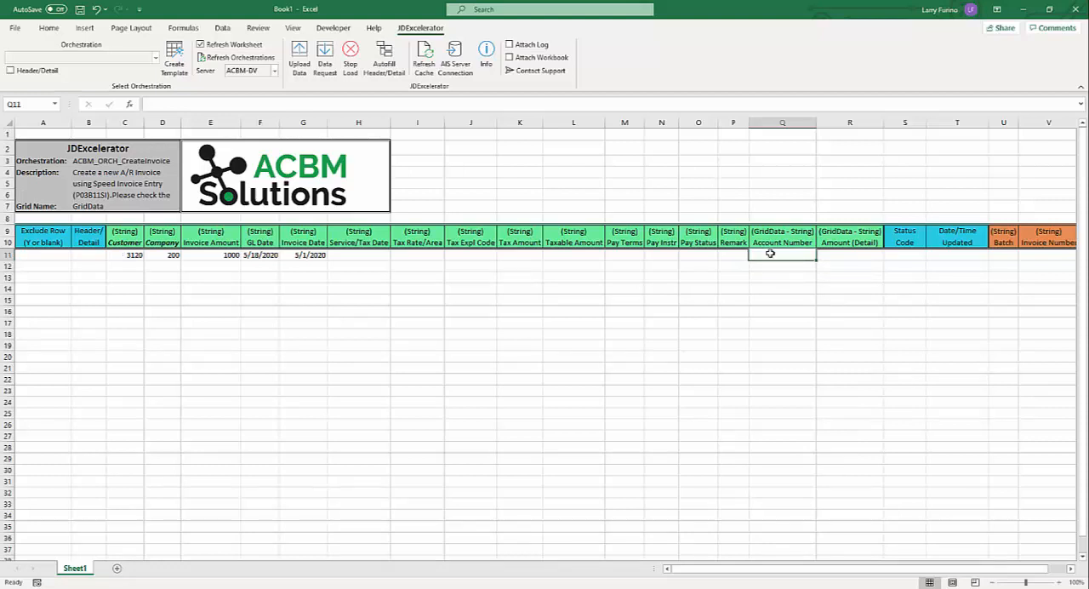
pyautogui.write('27')
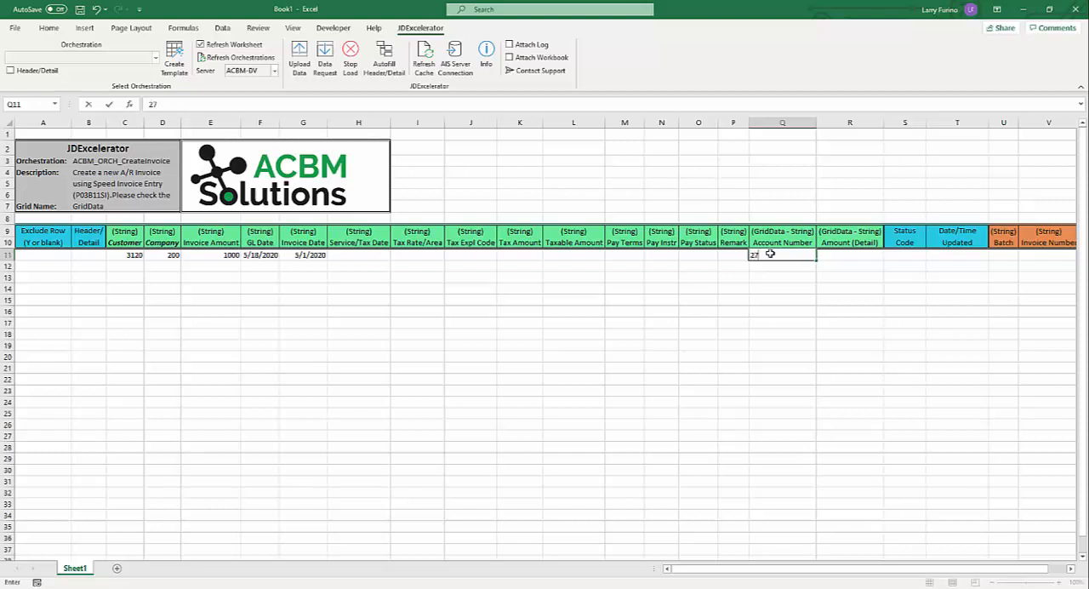
pyautogui.write('.5020')
pyautogui.press('Tab')
pyautogui.write('500')
pyautogui.press('Return')
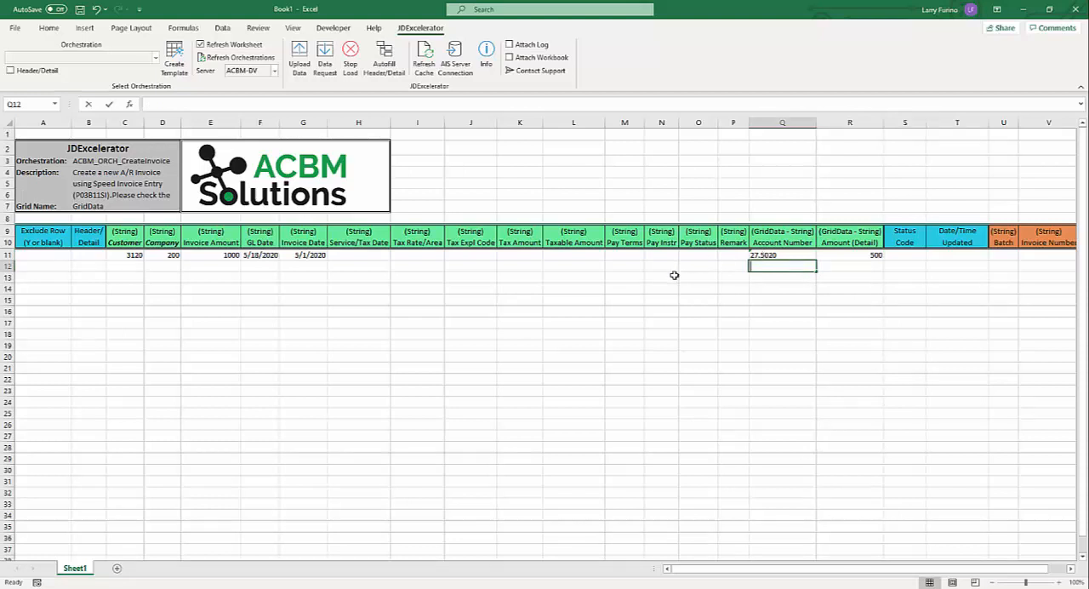
# - Add a second detail line in row 12 with its account number and an amount of 300
pyautogui.write('275080')
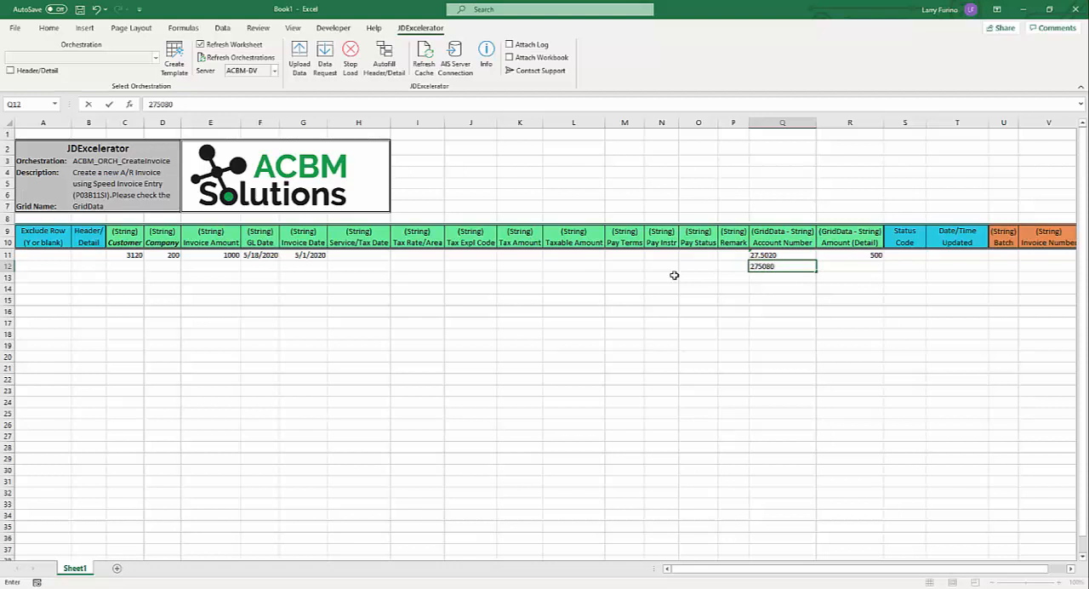
pyautogui.press('BackSpace')
pyautogui.press('BackSpace')
pyautogui.press('BackSpace')
pyautogui.write('.5080')
pyautogui.press('Tab')
pyautogui.write('300')
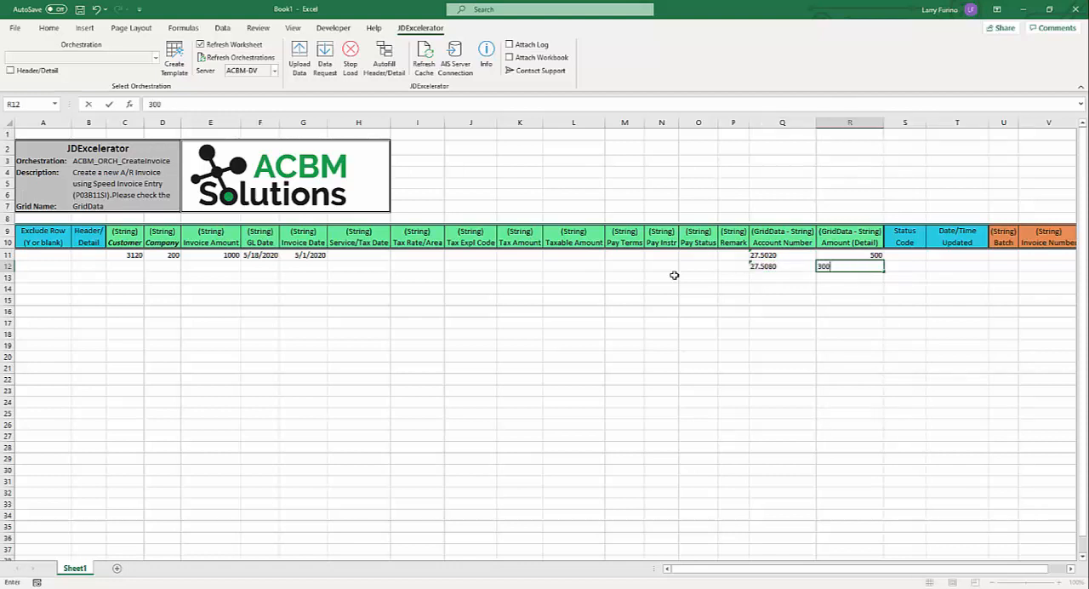
pyautogui.press('Return')
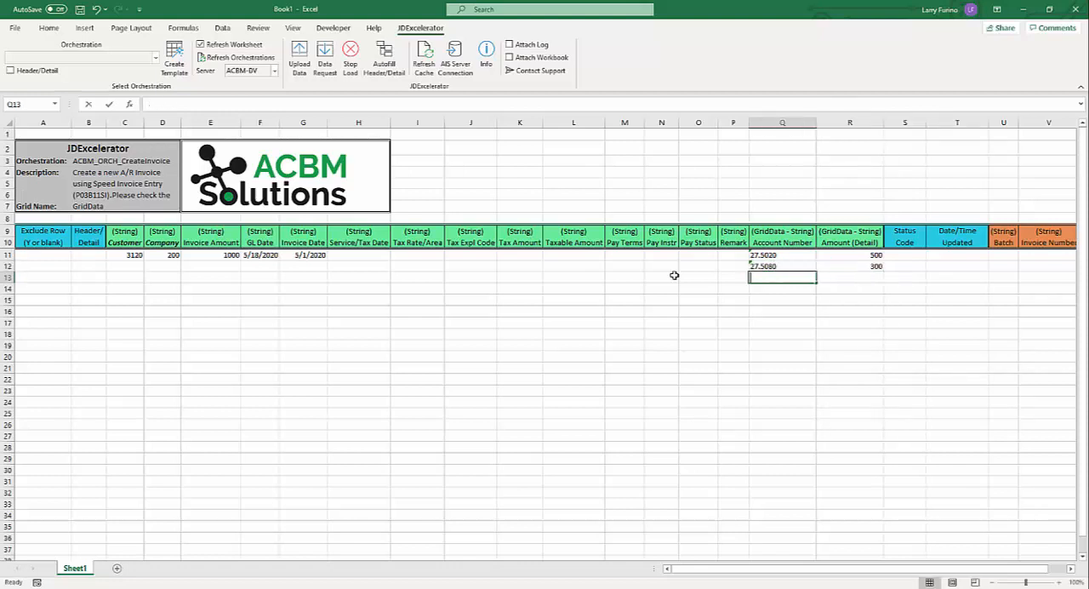
# - Add a third detail line in row 13 with its account number and an amount of 200
pyautogui.write('27.5210')
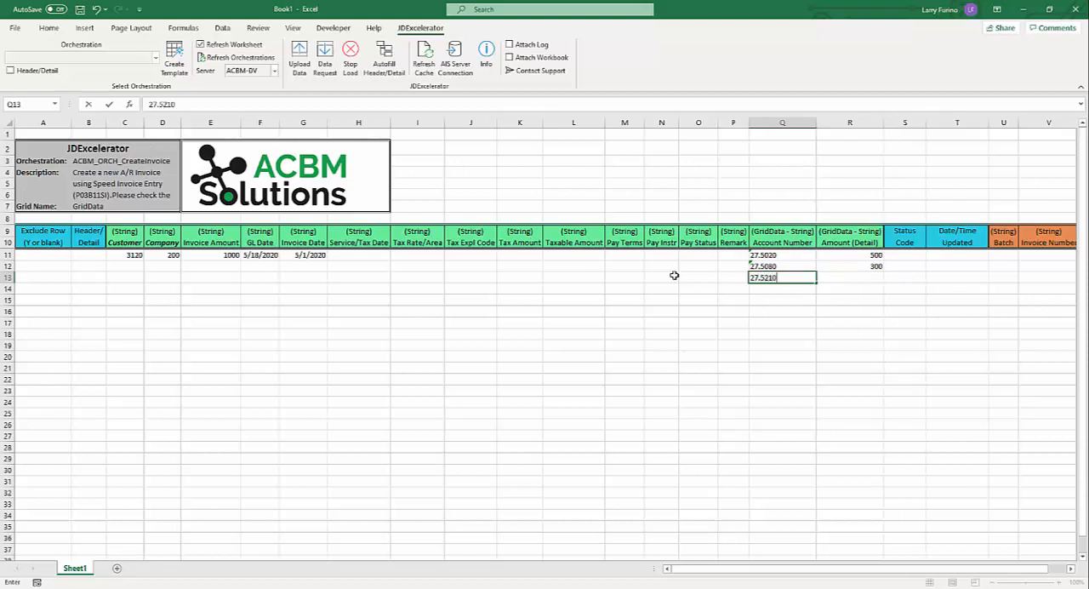
pyautogui.press('Tab')
pyautogui.write('20')
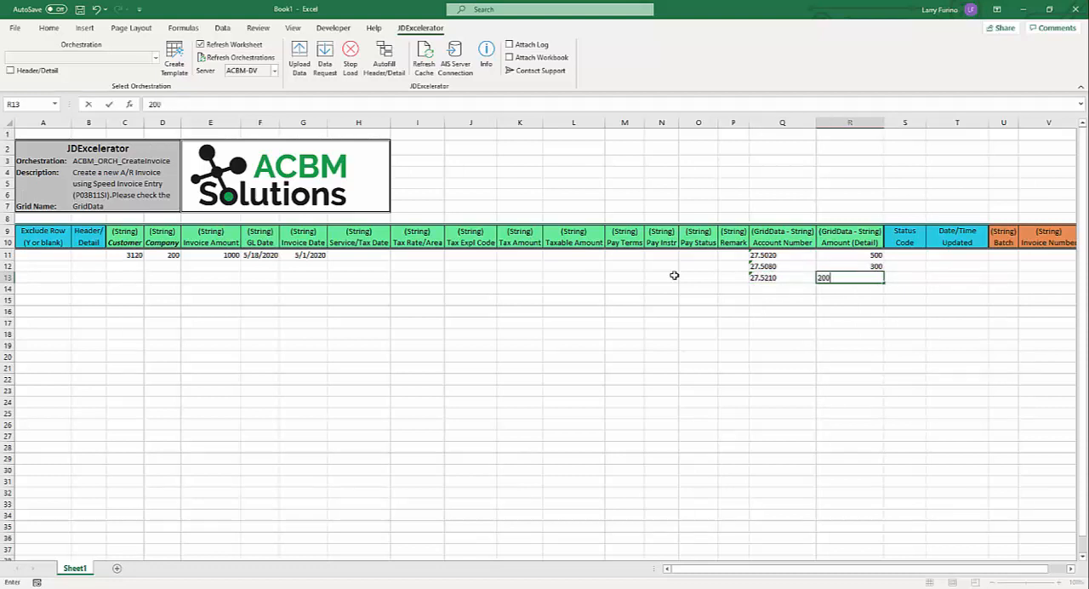
pyautogui.hotkey('ctrl', 'Return')
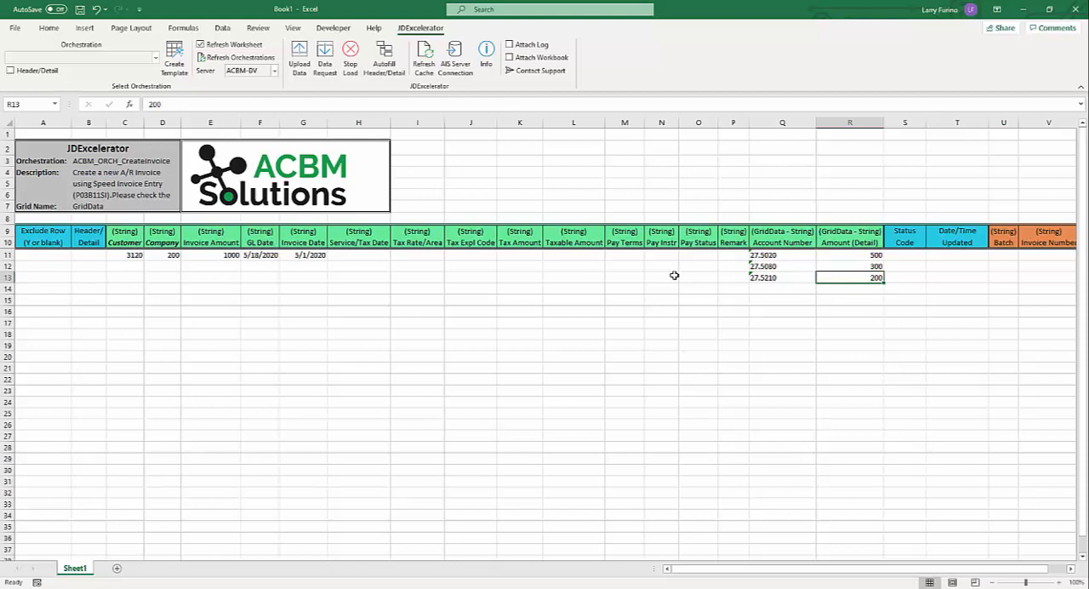
# - Copy the invoice block C11:R13 and paste it at C14 as a second invoice
pyautogui.hotkey('shift', 'Left')
pyautogui.hotkey('shift', 'Up')
pyautogui.hotkey('shift', 'Up')
pyautogui.hotkey('shift', 'Left')
pyautogui.hotkey('shift', 'Left')
pyautogui.hotkey('shift', 'Left')
pyautogui.hotkey('shift', 'Left')
pyautogui.hotkey('shift', 'Left')
pyautogui.hotkey('shift', 'Left')
pyautogui.hotkey('shift', 'Left')
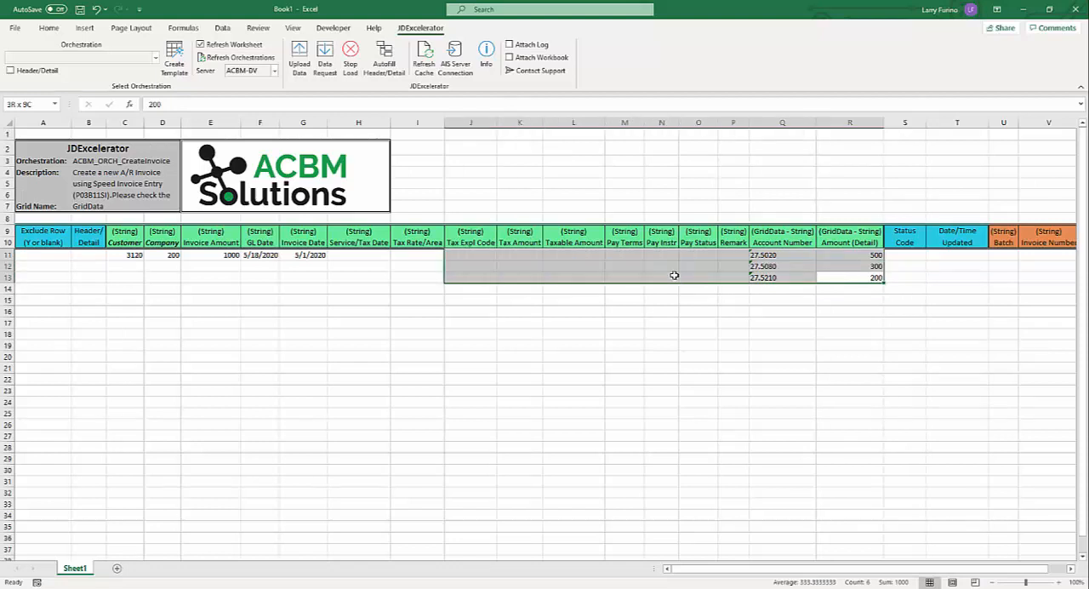
pyautogui.hotkey('shift', 'Left')
pyautogui.hotkey('shift', 'Left')
pyautogui.hotkey('shift', 'Left')
pyautogui.hotkey('shift', 'Left')
pyautogui.hotkey('shift', 'Left')
pyautogui.hotkey('shift', 'Left')
pyautogui.hotkey('shift', 'Left')
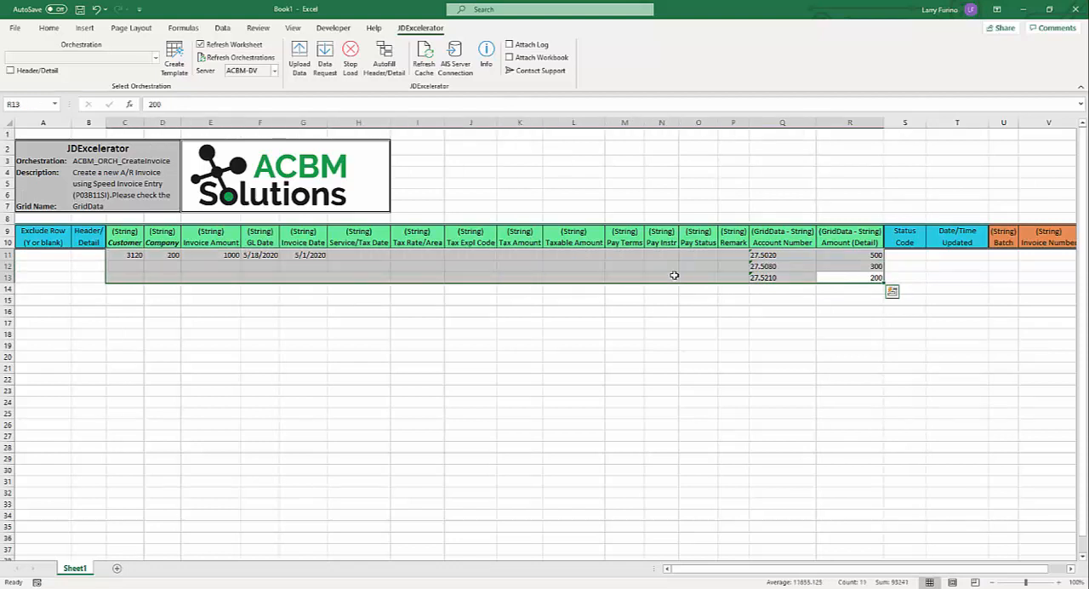
pyautogui.hotkey('ctrl', 'c')
pyautogui.press('Down')
pyautogui.press('Down')
pyautogui.press('Left')
pyautogui.press('Left')
pyautogui.press('Left')
pyautogui.press('Left')
pyautogui.press('Left')
pyautogui.press('Left')
pyautogui.press('Left')
pyautogui.press('Left')
pyautogui.press('Left')
pyautogui.press('Left')
pyautogui.press('Left')
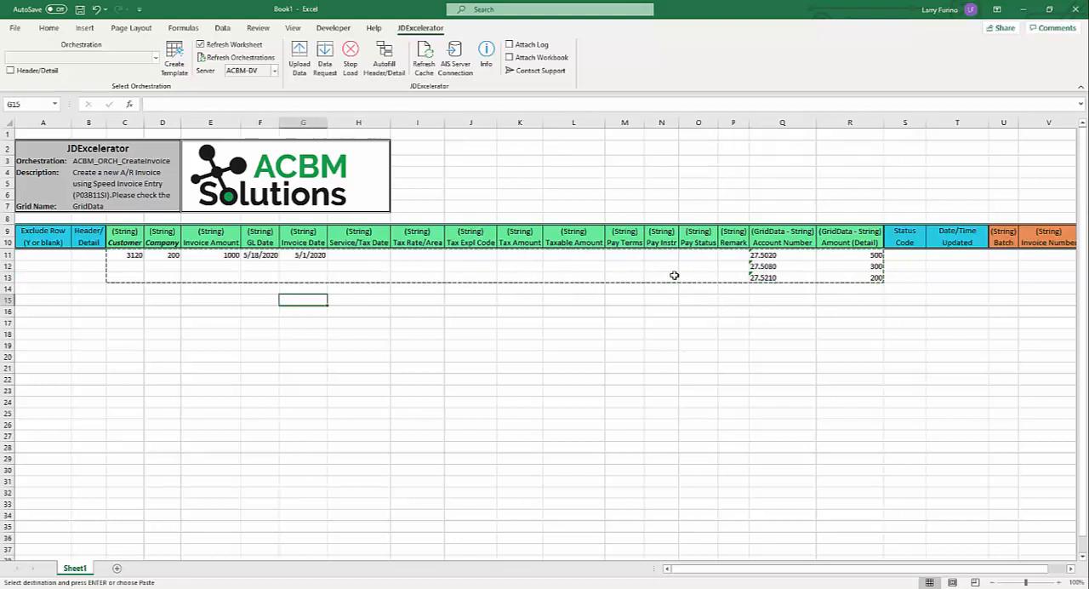
pyautogui.press('Left')
pyautogui.press('Left')
pyautogui.press('Left')
pyautogui.press('Left')
pyautogui.press('Left')
pyautogui.press('Left')
pyautogui.press('Up')
pyautogui.press('Right')
pyautogui.press('Right')
pyautogui.hotkey('ctrl', 'v')
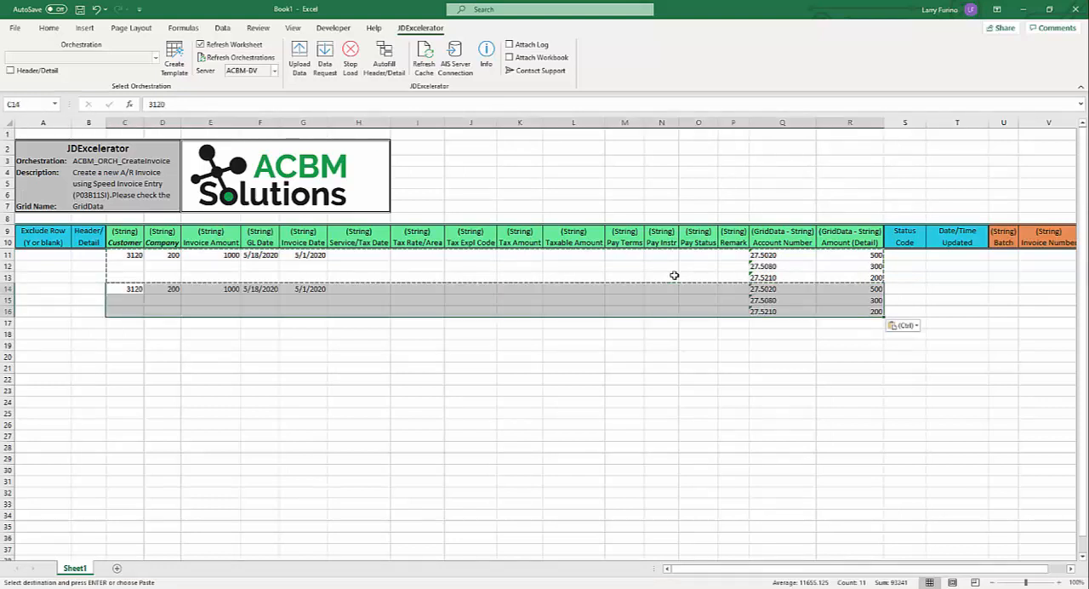
# - Set row 14's invoice amount to 2000 and the detail amounts in rows 14 to 16 to 1000, 600 and 400
pyautogui.click(227, 290)
pyautogui.write('20')
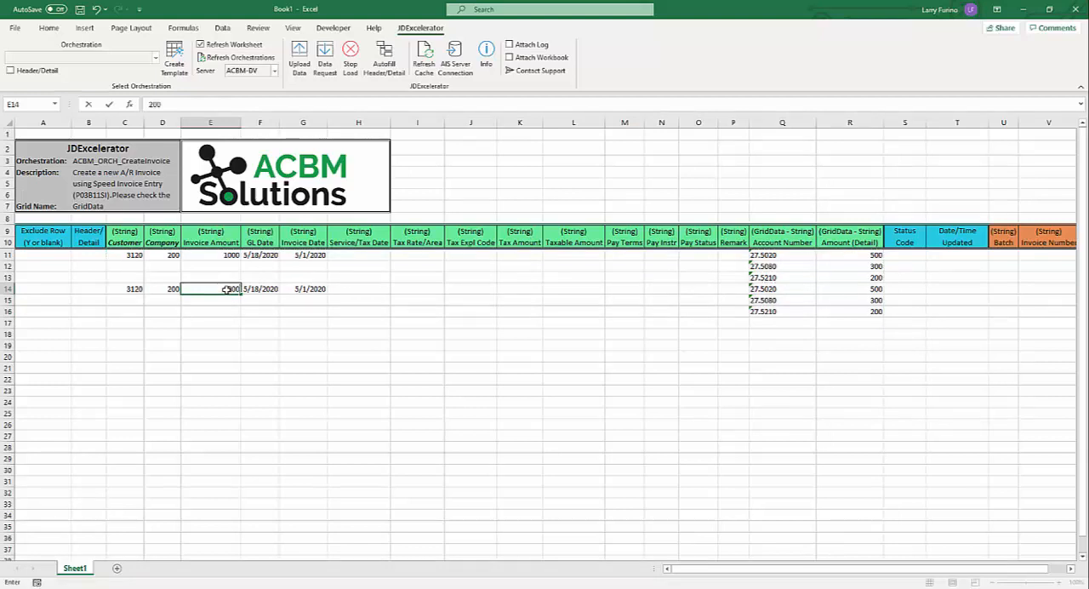
pyautogui.press('Right')
pyautogui.press('Right')
pyautogui.press('Right')
pyautogui.press('Right')
pyautogui.press('Right')
pyautogui.press('Right')
pyautogui.press('Right')
pyautogui.press('Right')
pyautogui.press('Right')
pyautogui.press('Right')
pyautogui.press('Right')
pyautogui.press('Right')
pyautogui.press('Right')
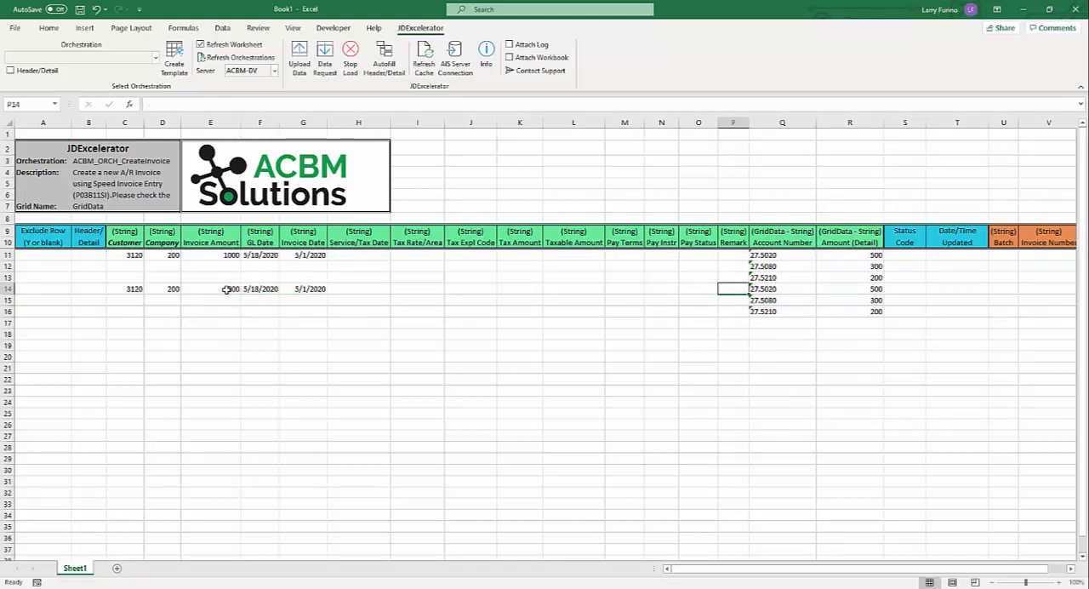
pyautogui.write('1000')
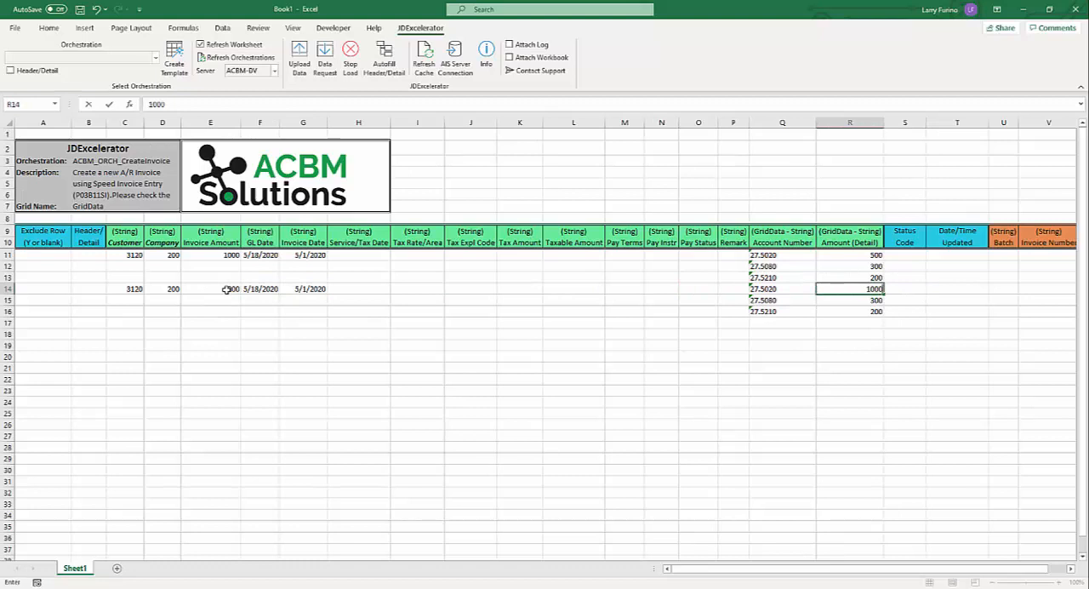
pyautogui.press('Return')
pyautogui.write('600')
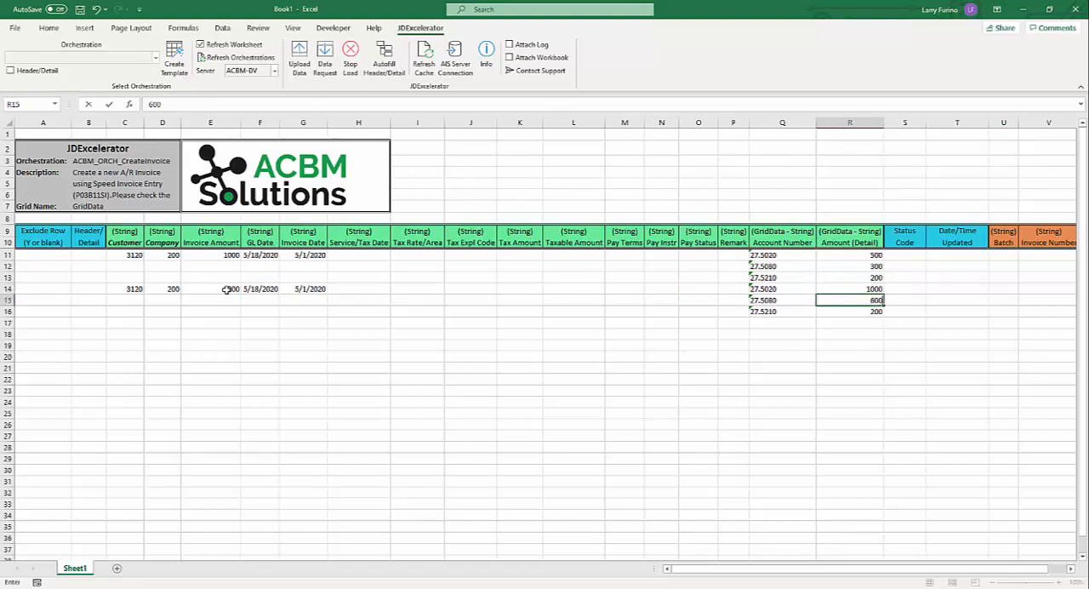
pyautogui.press('Return')
pyautogui.write('400')
# - Enter the remarks "Invoice 2" in row 14 and "Invoice 1" in row 11, and fit the Remark column's width to its contents
pyautogui.press('Left')
pyautogui.press('Left')
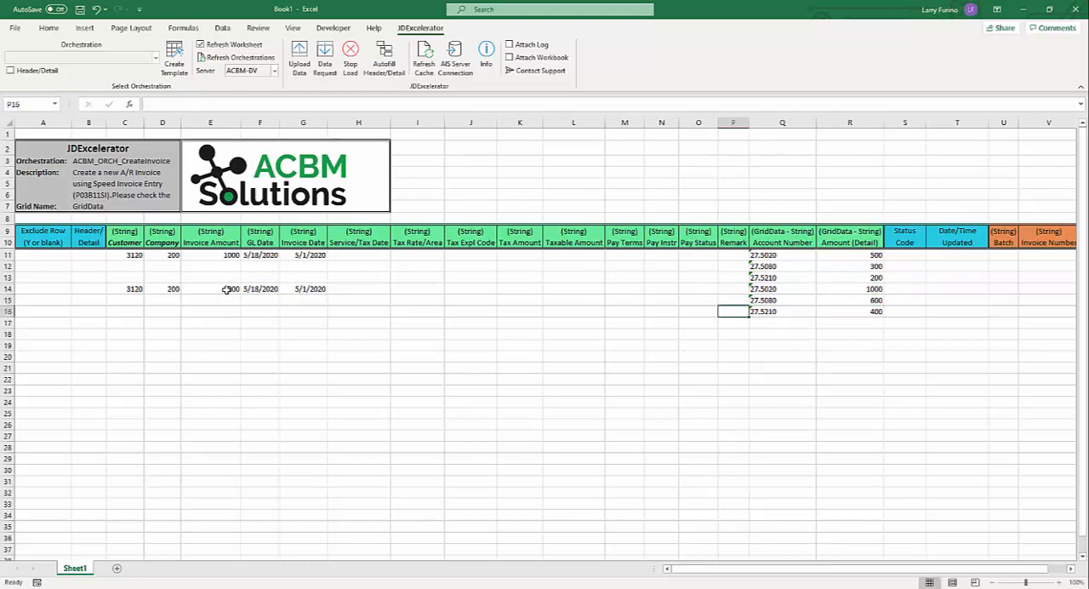
pyautogui.press('Up')
pyautogui.press('Up')
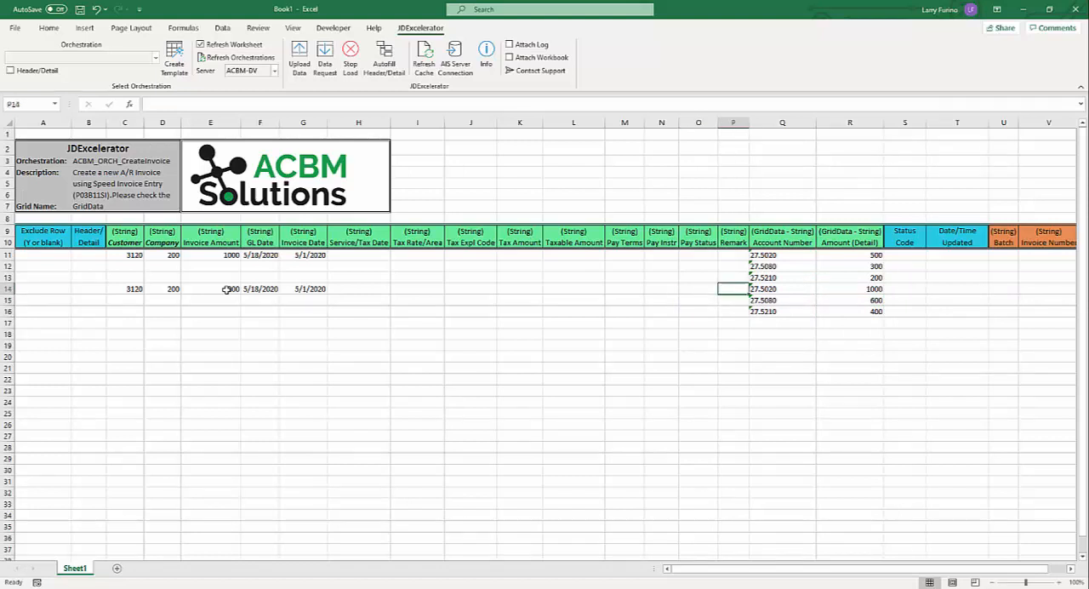
pyautogui.write('Invoice')
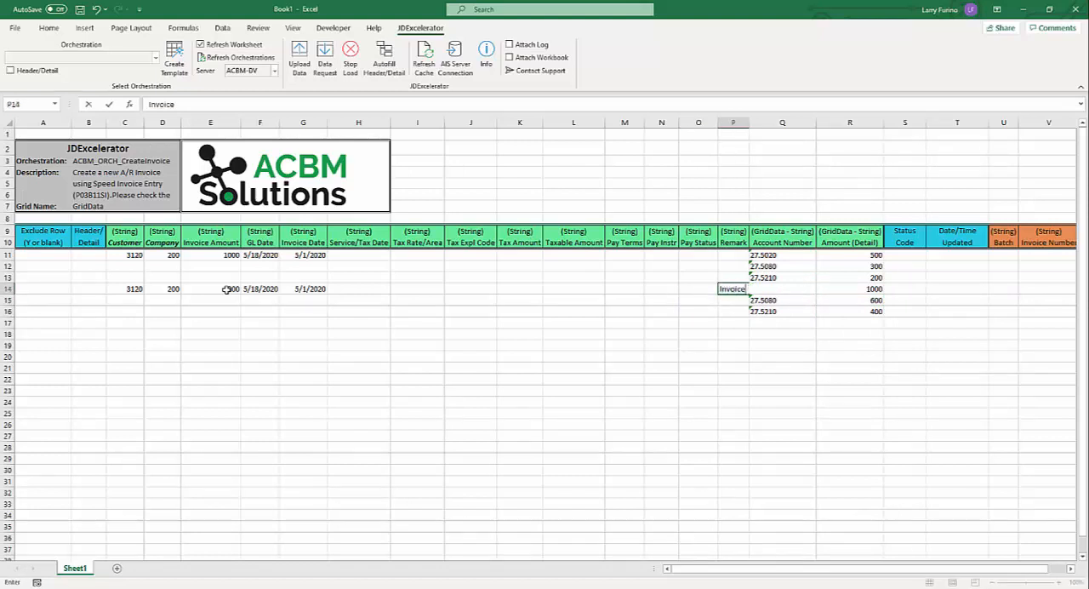
pyautogui.write(' 2')
pyautogui.press('Up')
pyautogui.press('Up')
pyautogui.press('Up')
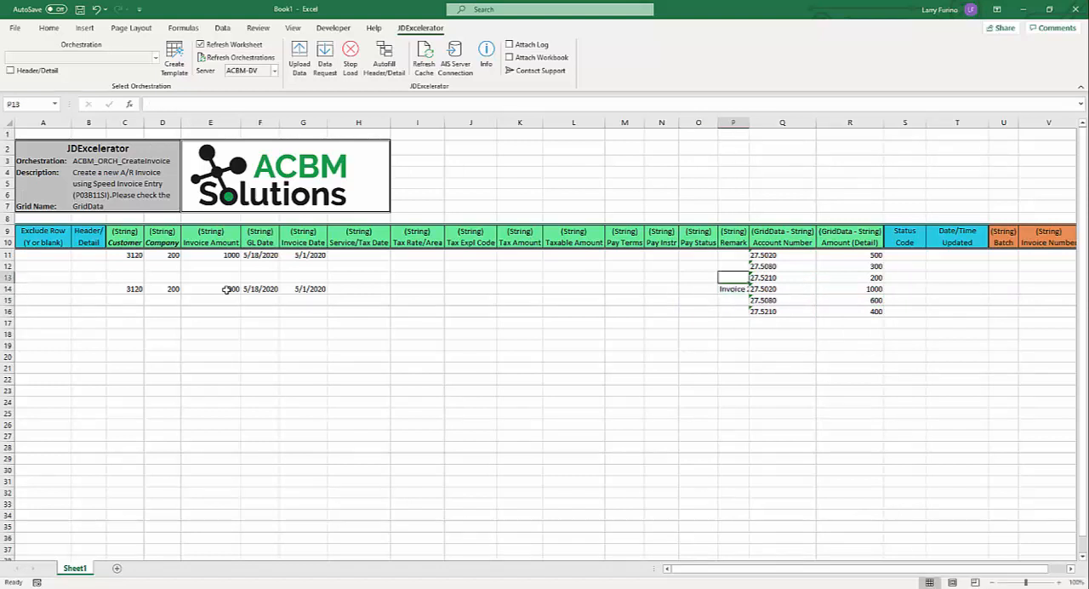
pyautogui.write('Invoice 2')
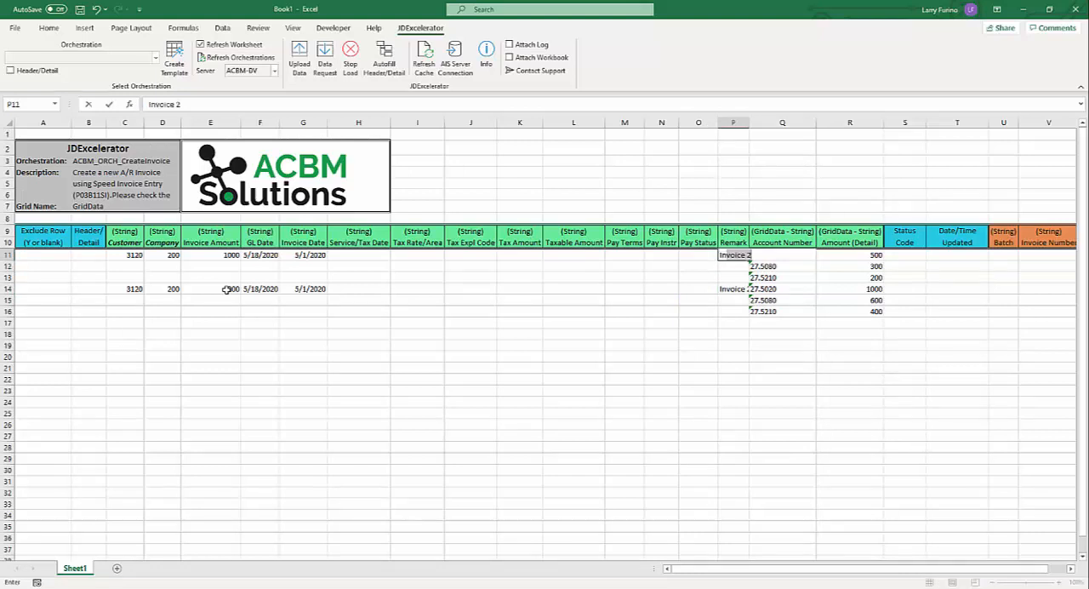
pyautogui.press('Return')
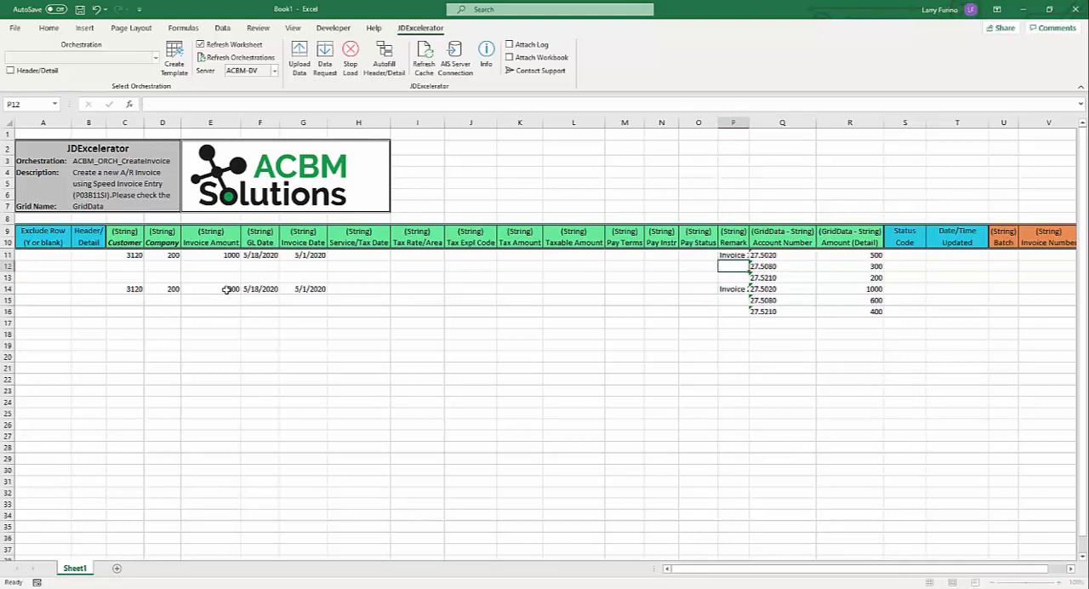
pyautogui.doubleClick(751, 122)
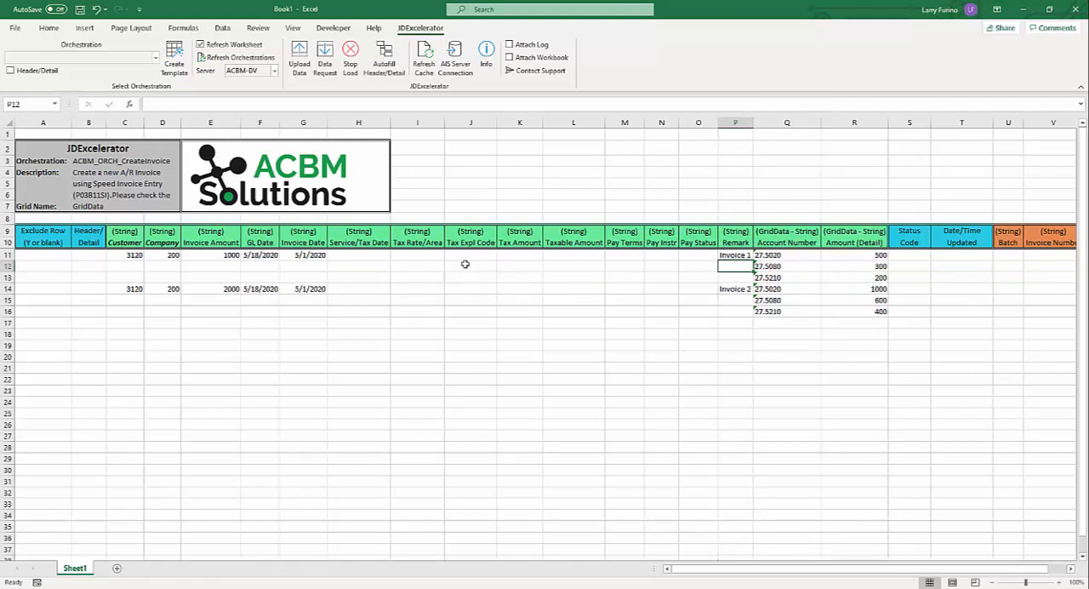
# - Upload the worksheet's invoice data to JD Edwards, confirm the submission, and check the returned Batch and Invoice Number columns
pyautogui.click(300, 58)
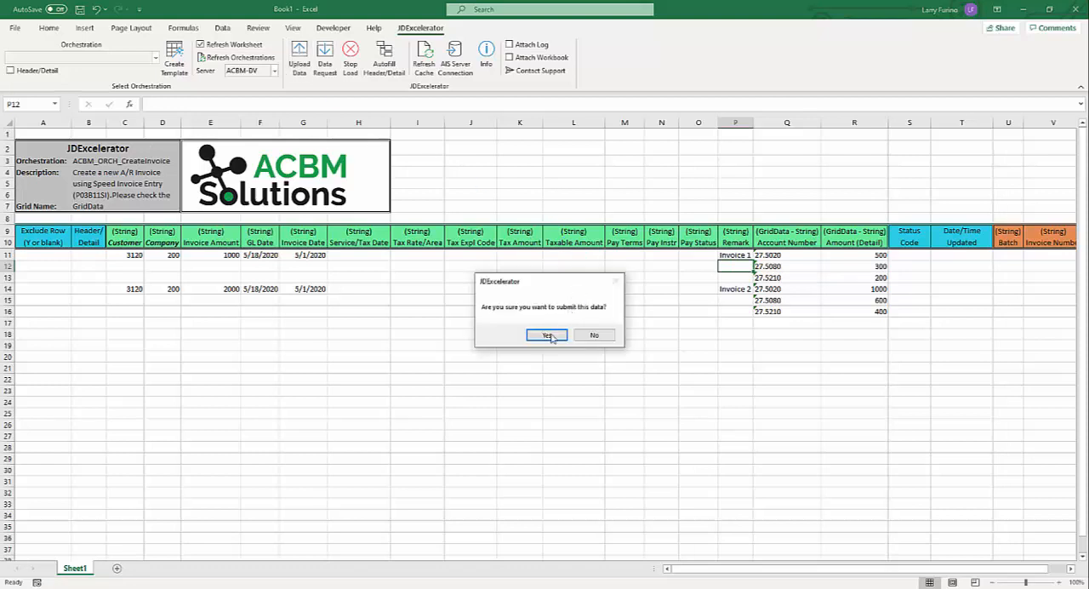
pyautogui.click(548, 338)
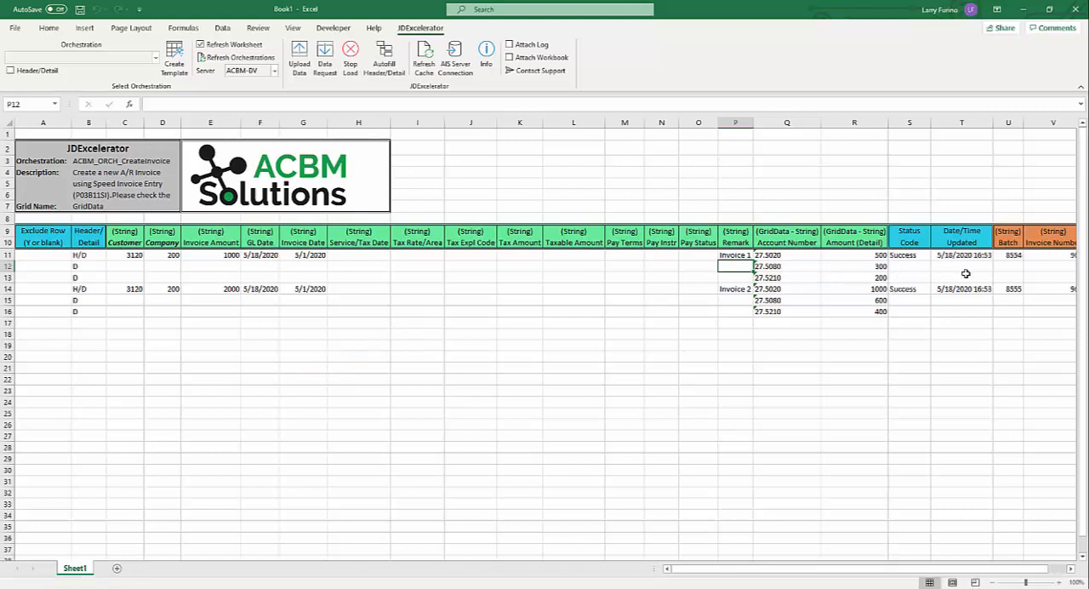
pyautogui.click(1011, 277)
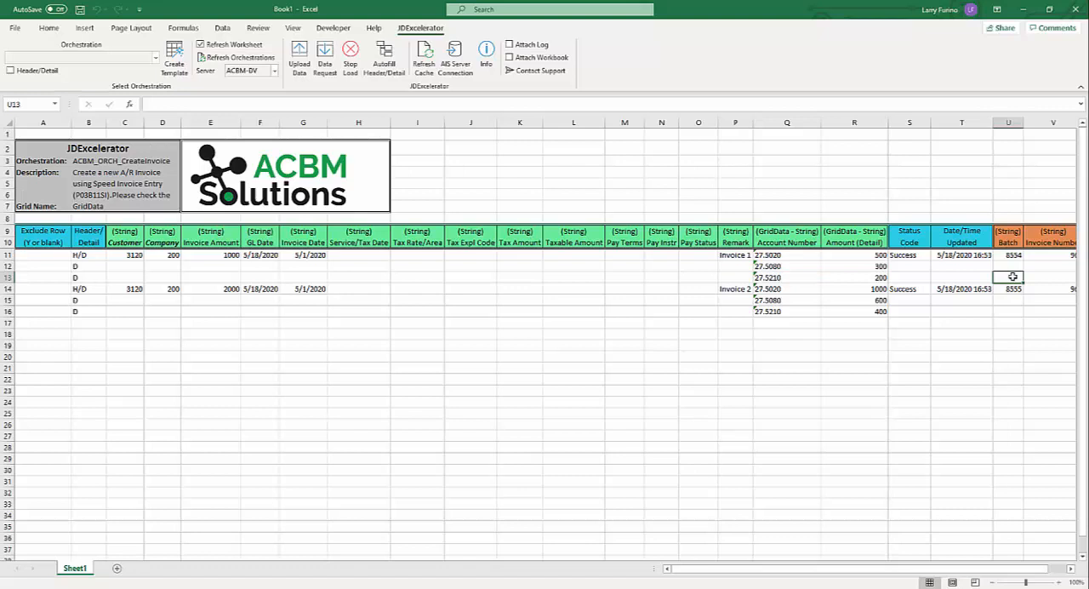
pyautogui.press('Right')
pyautogui.press('Right')
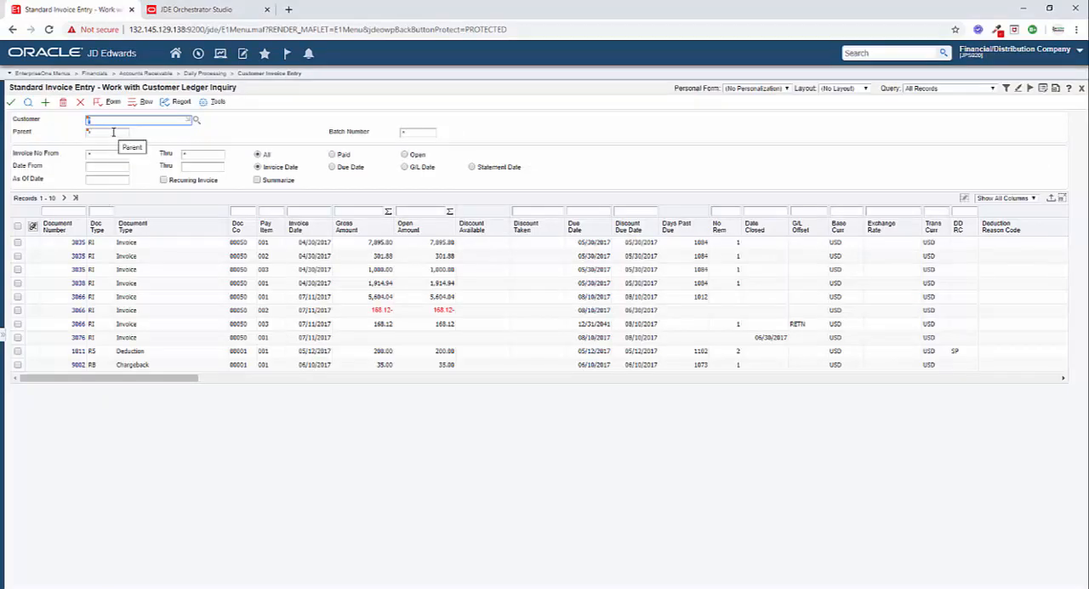
# - Find the invoice in batch 8554 in the customer ledger, review its G/L distribution, and return to the ledger inquiry
pyautogui.click(408, 134)
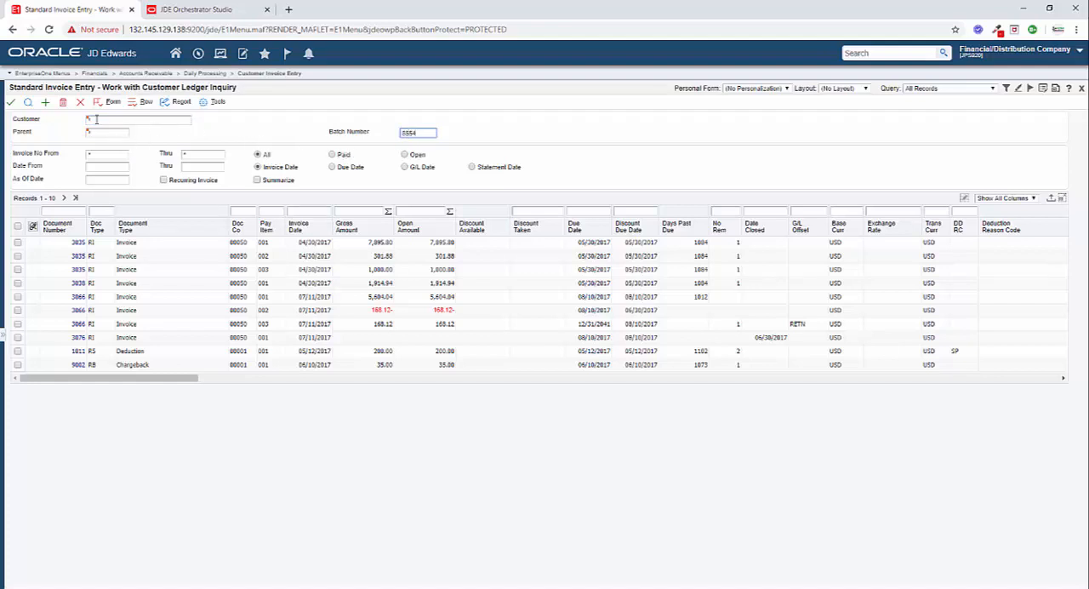
pyautogui.click(27, 103)
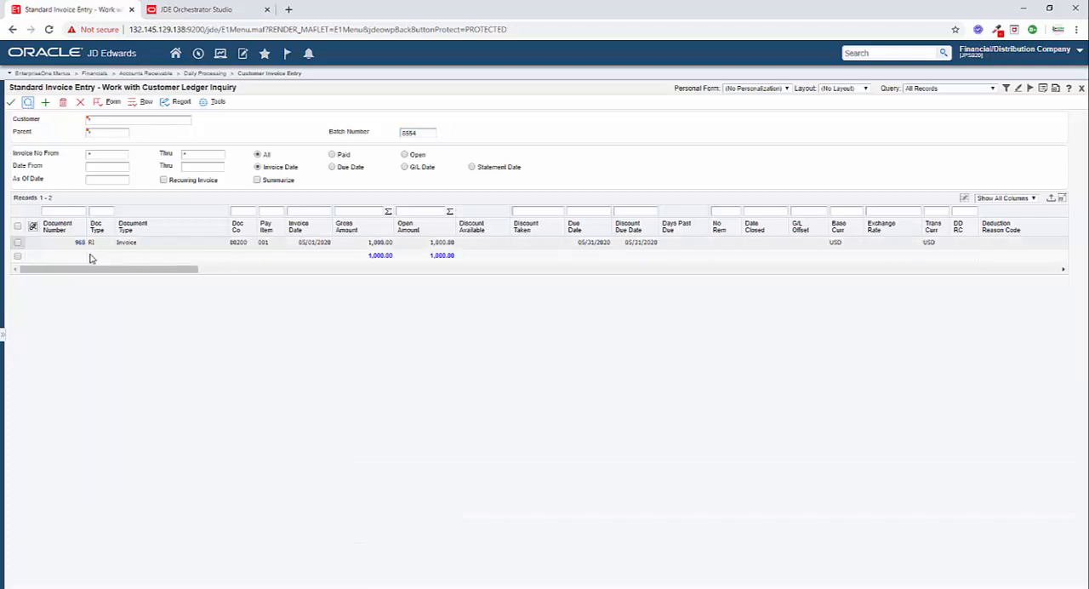
pyautogui.click(19, 246)
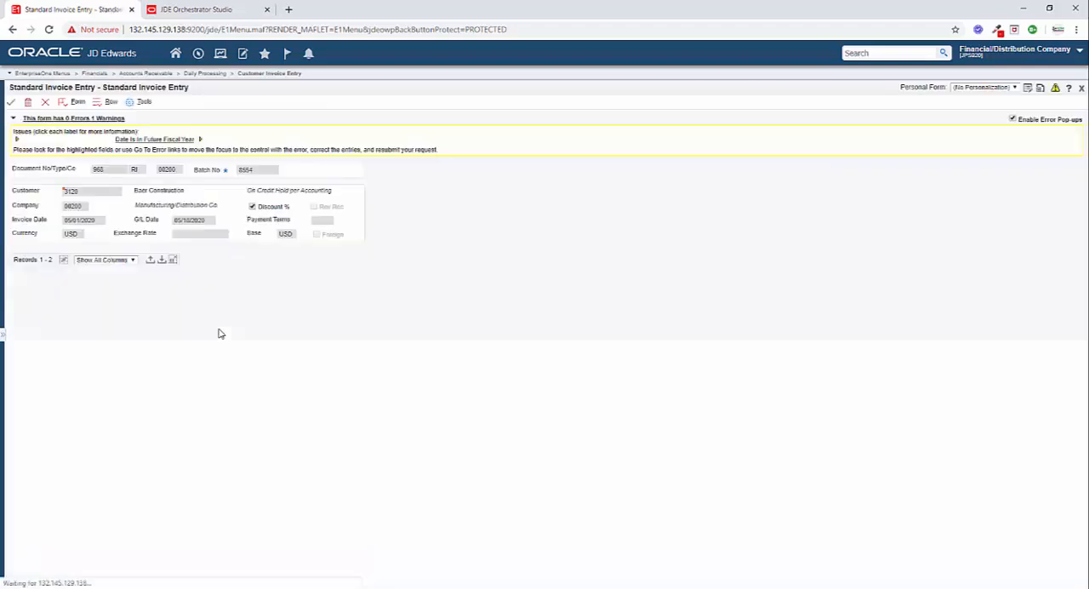
pyautogui.click(74, 103)
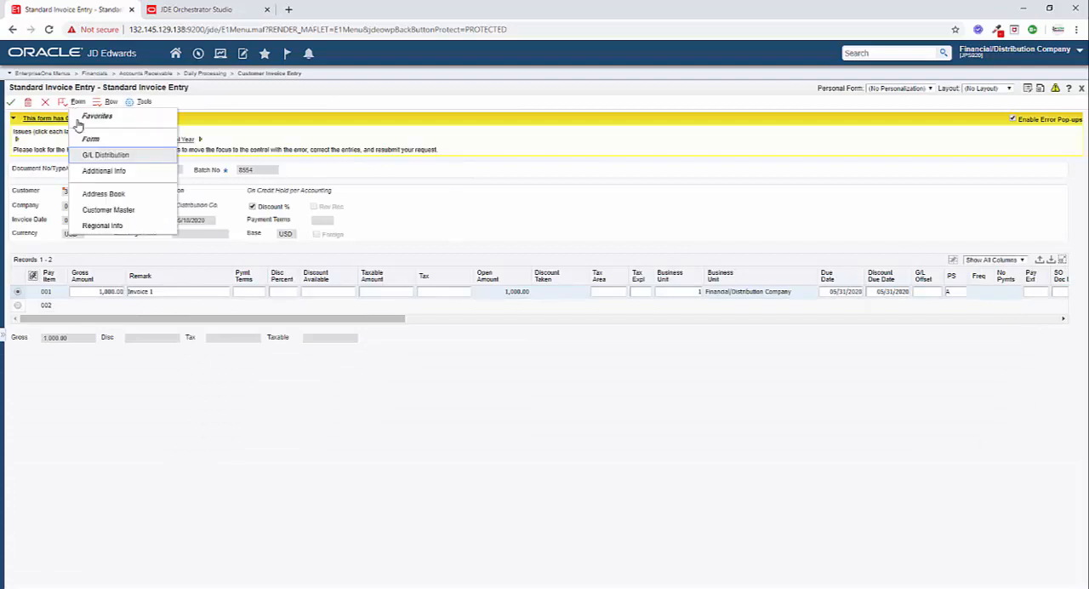
pyautogui.click(103, 157)
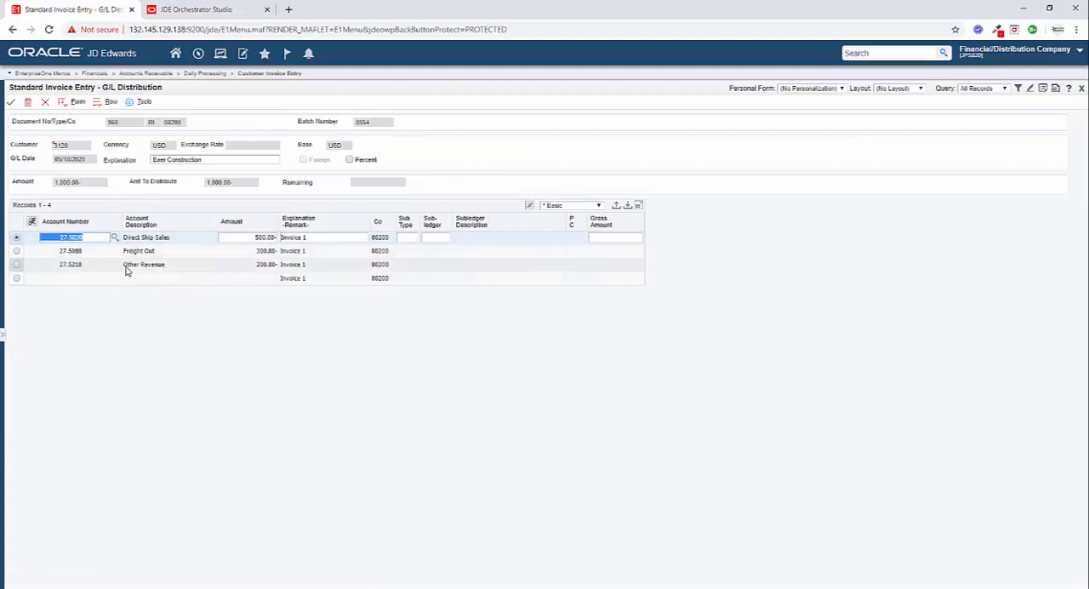
pyautogui.click(46, 103)
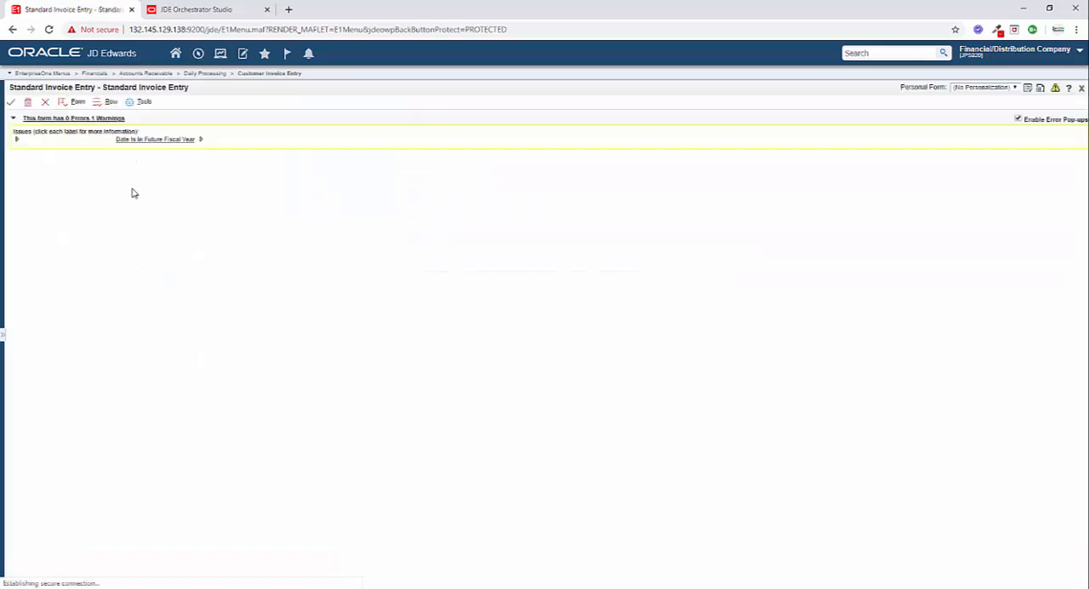
pyautogui.click(46, 102)
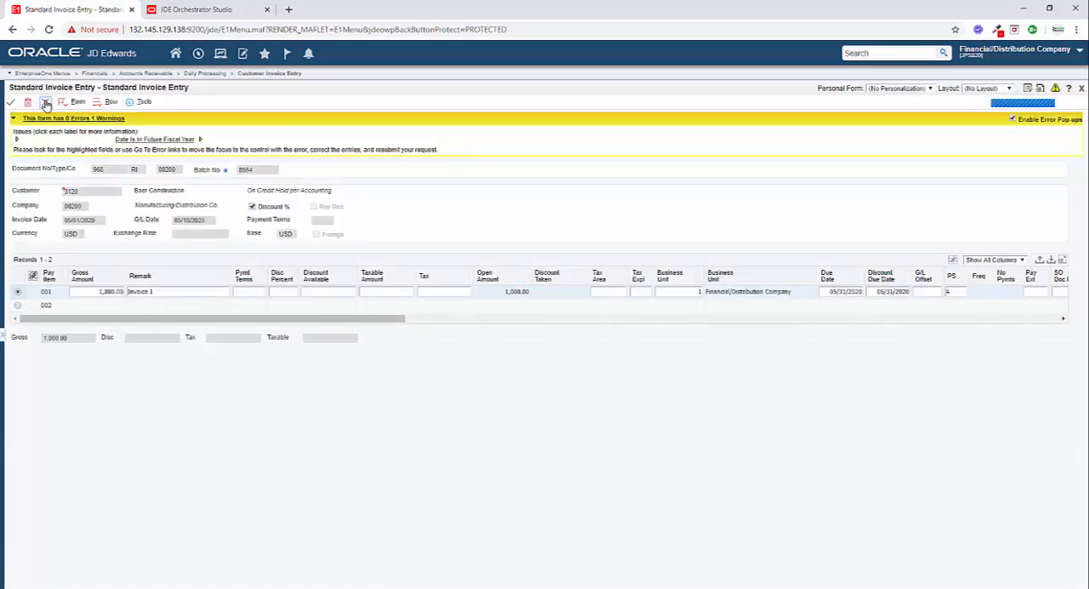
# - Find the invoice in batch 8555 in the customer ledger, open it, and review its G/L distribution
pyautogui.click(422, 132)
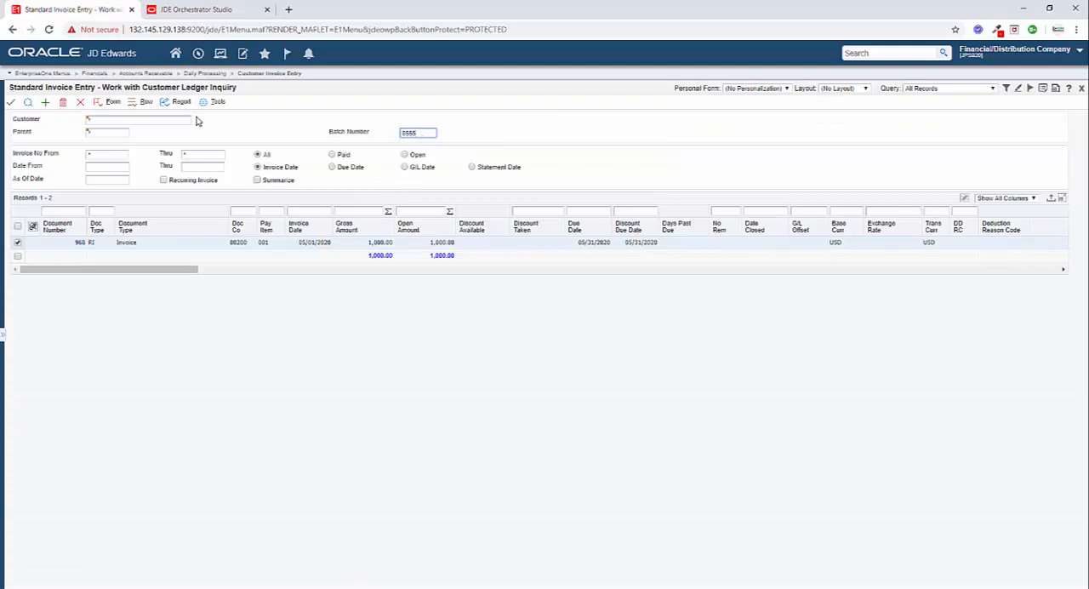
pyautogui.click(28, 102)
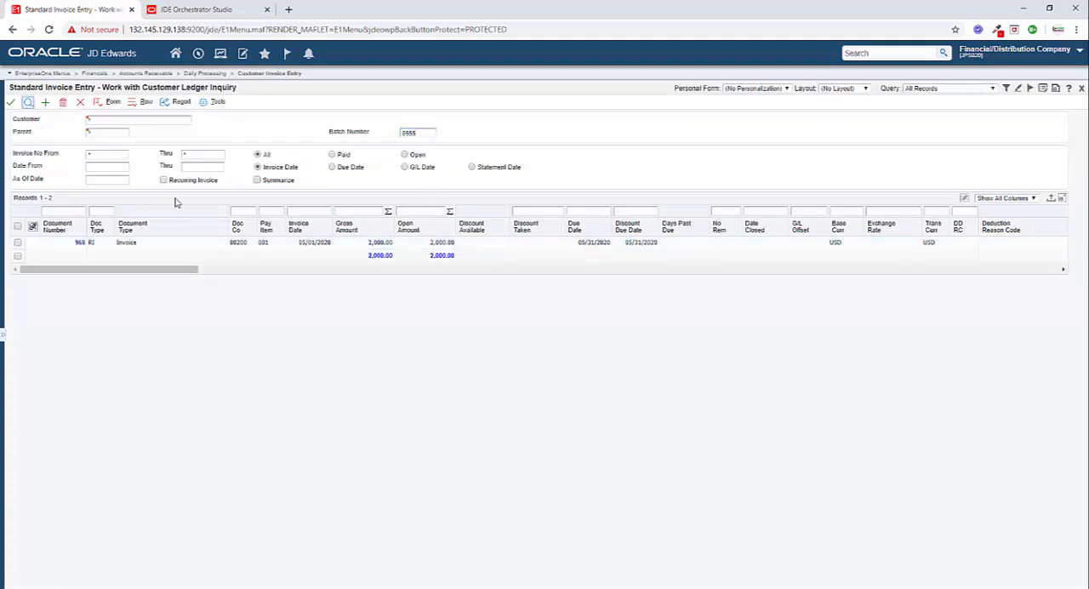
pyautogui.click(17, 244)
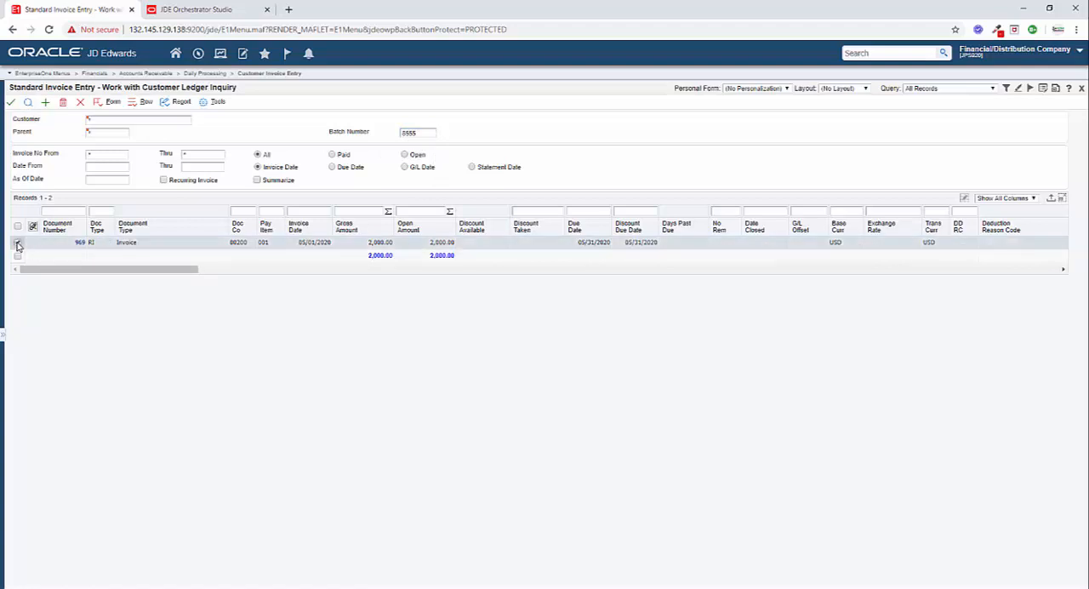
pyautogui.click(10, 103)
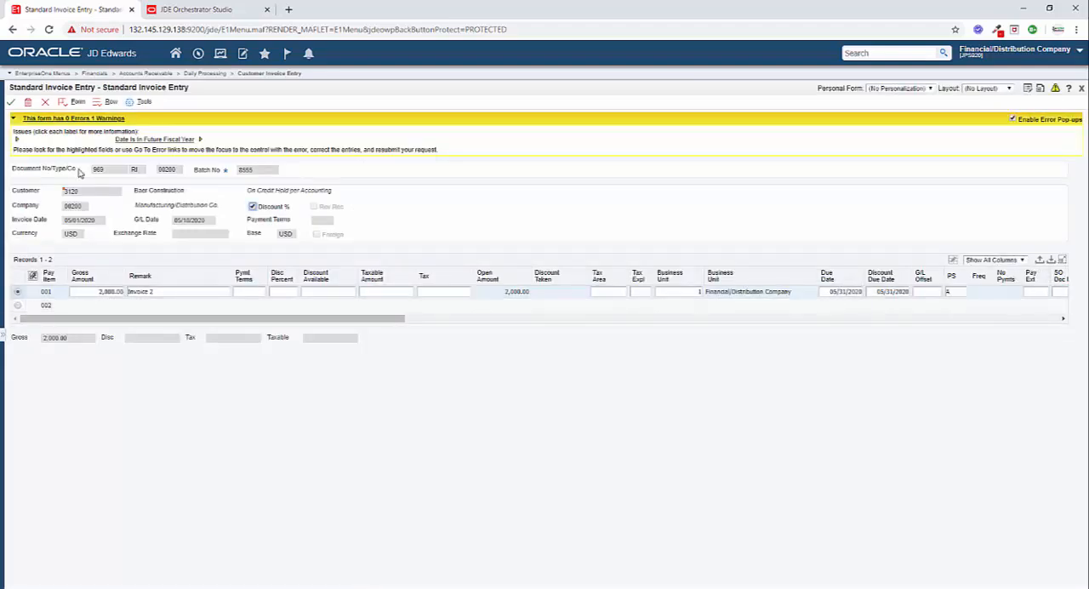
pyautogui.click(66, 103)
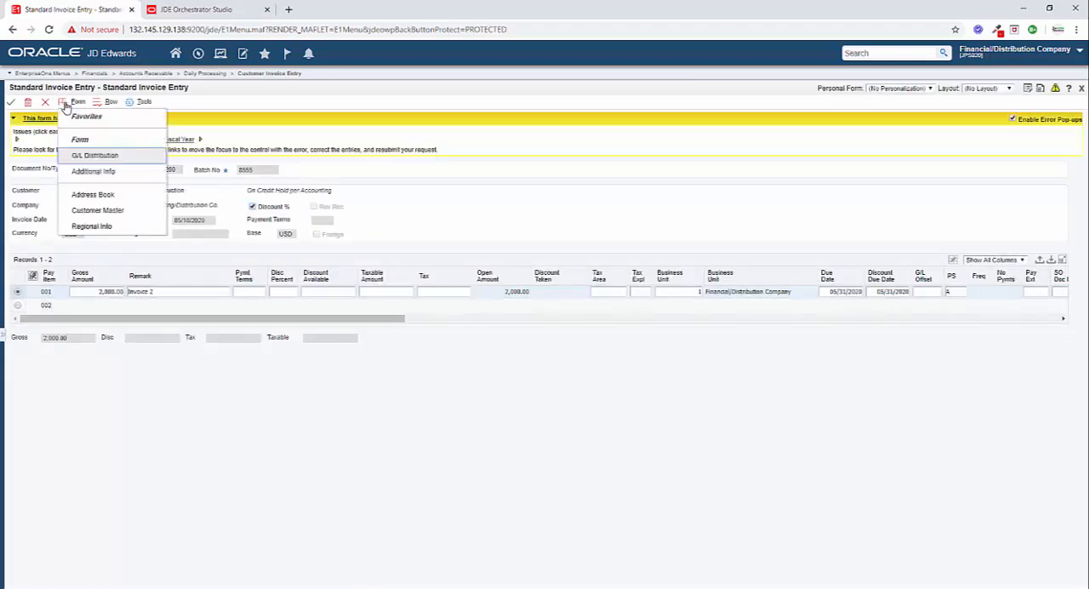
pyautogui.click(92, 155)
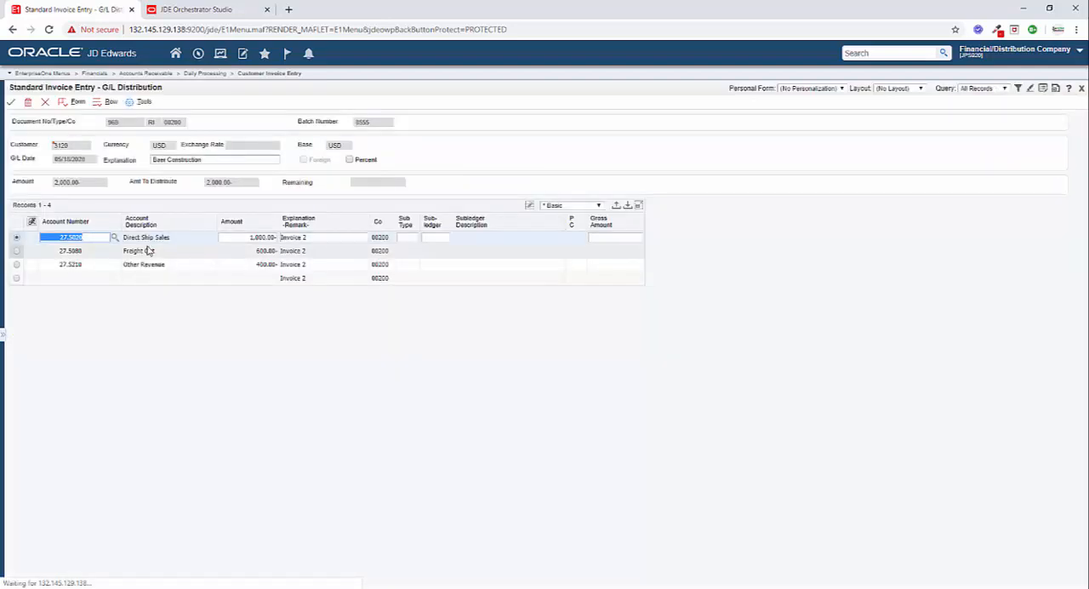